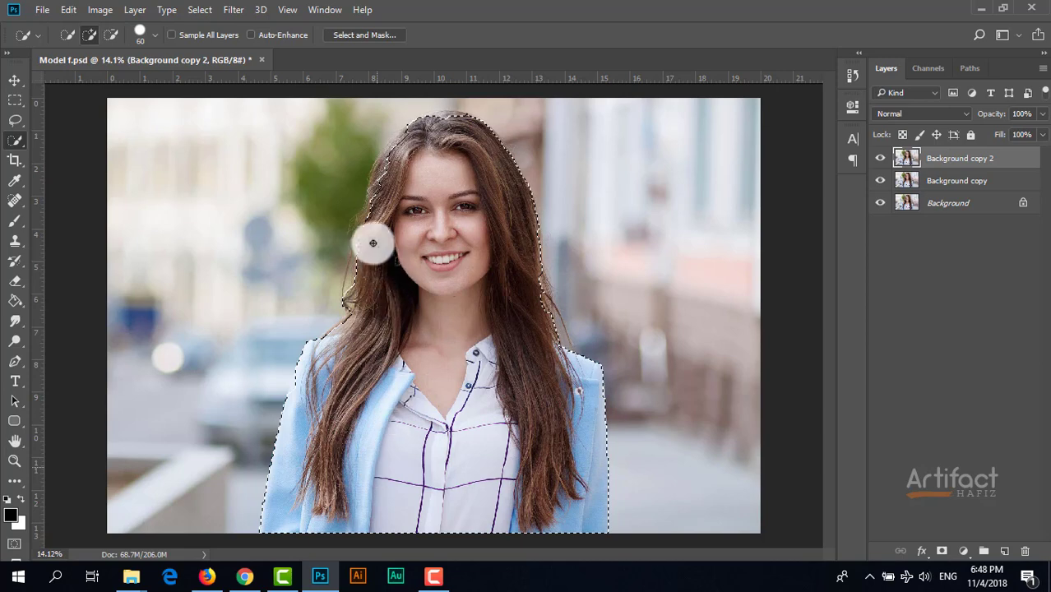
Extend the quick selection around the woman to take in the missing outer strands of hair on both sides.
scroll(383, 221, "up", 2)
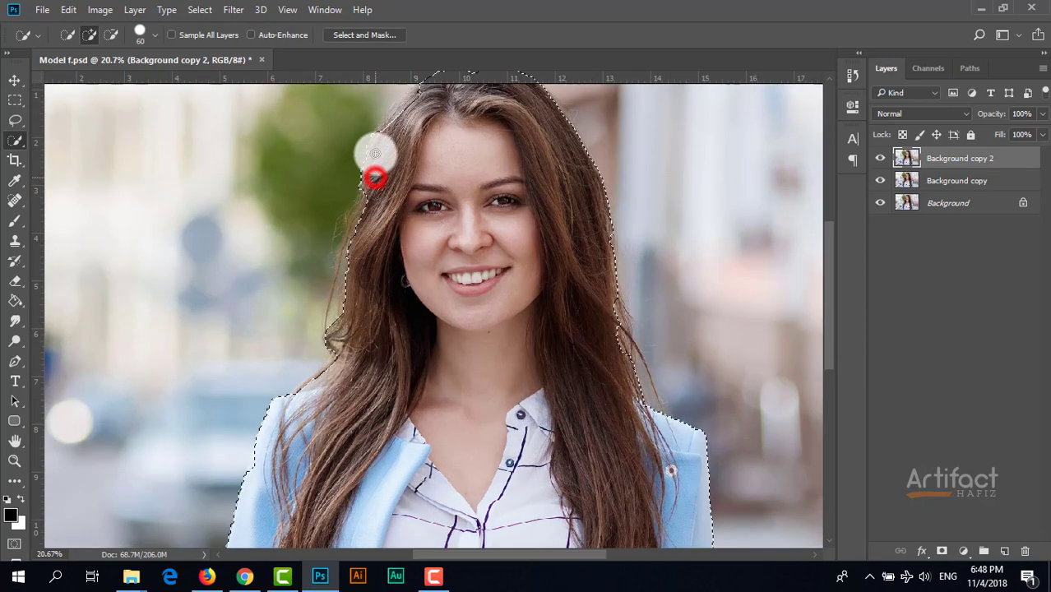
scroll(429, 108, "up", 2)
left_click_drag(342, 331, 336, 388)
left_click(329, 395)
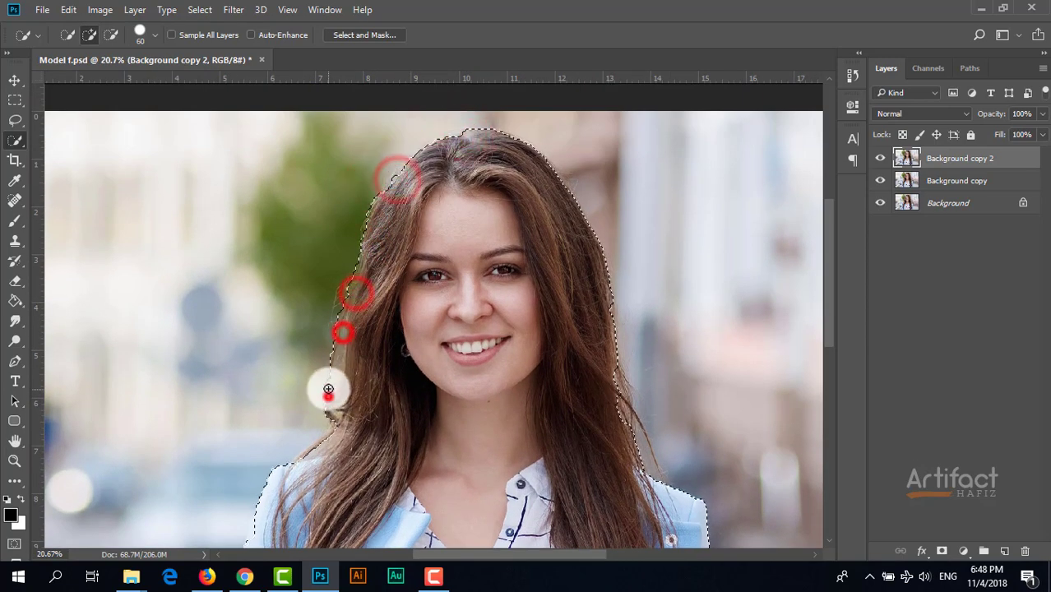
left_click_drag(333, 434, 317, 446)
left_click_drag(609, 371, 617, 427)
Add the outer edge of the blue jacket's sleeve to the selection and check the lower body outline.
left_click_drag(477, 490, 492, 293)
left_click(272, 287, "alt")
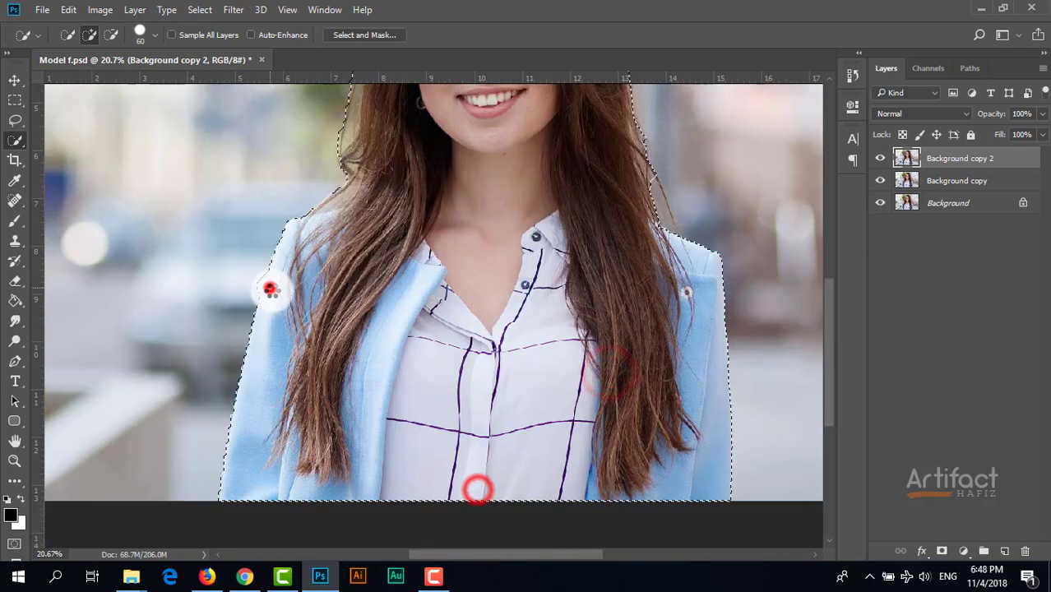
left_click_drag(371, 268, 372, 334)
left_click(261, 341, "alt")
left_click_drag(427, 281, 428, 403)
scroll(429, 403, "down", 2)
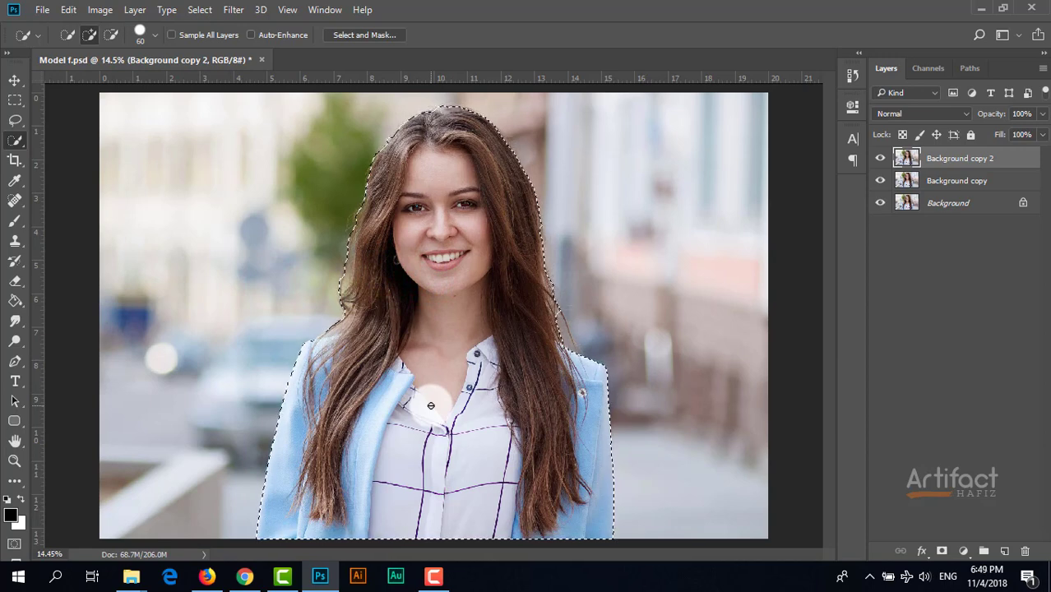
In Select and Mask, refine the hair edges around the head with the Refine Edge Brush at size 150.
left_click(360, 37)
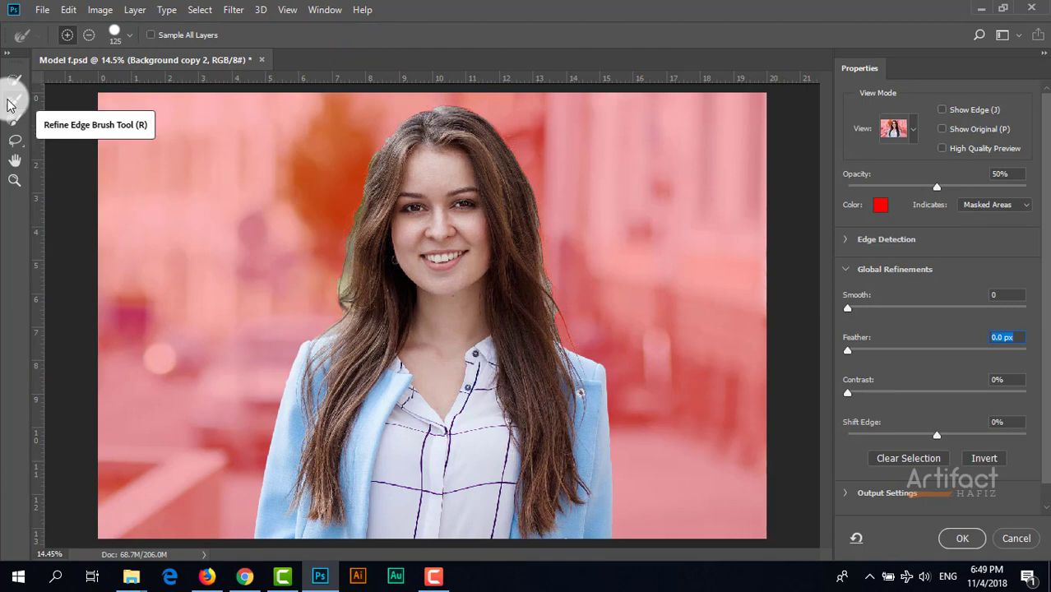
left_click(10, 100)
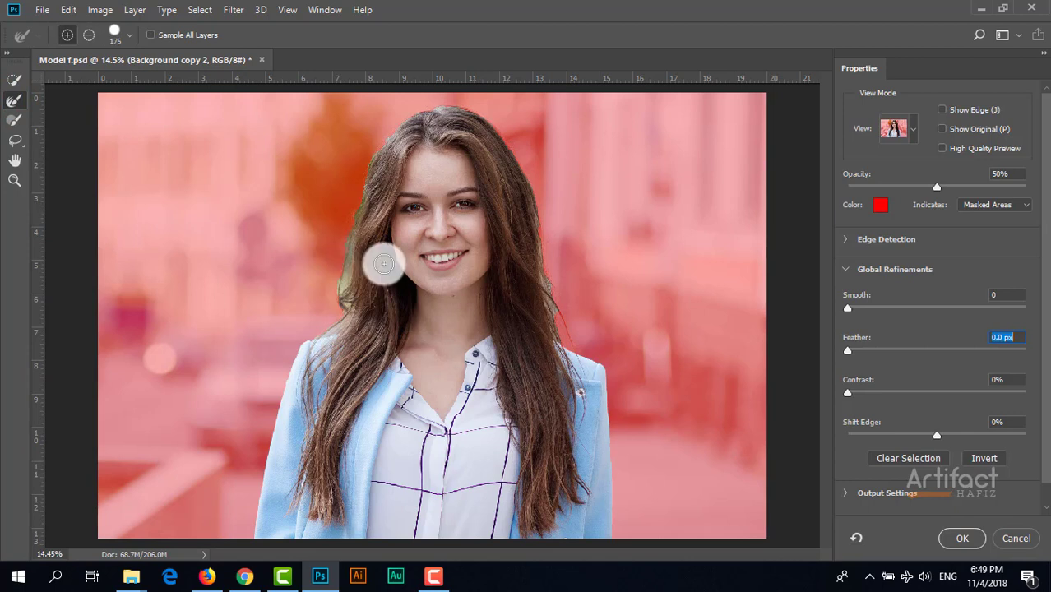
key("alt")
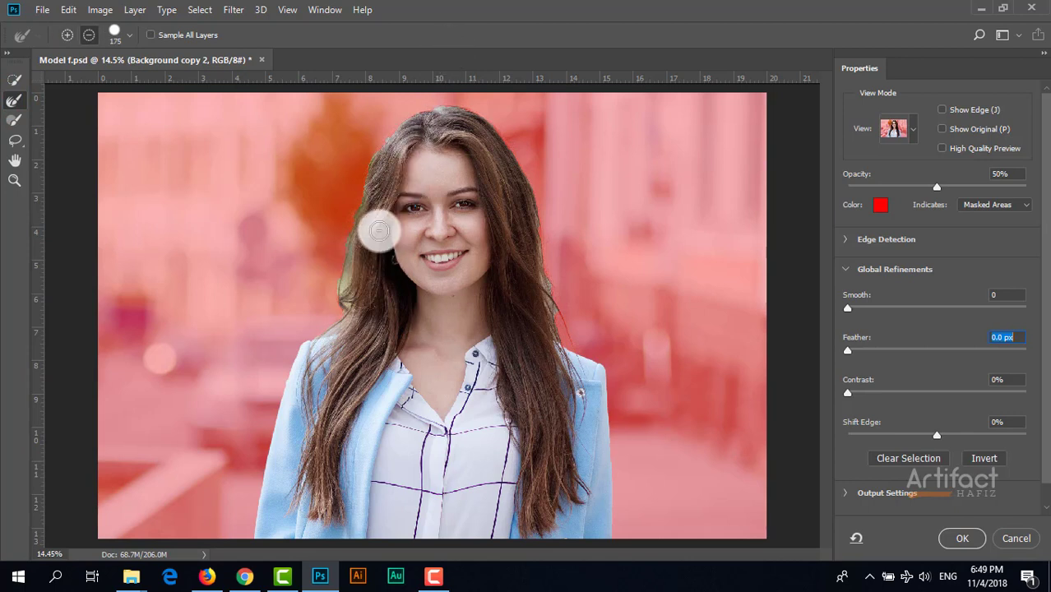
key("bracketleft")
left_click_drag(366, 165, 348, 301)
left_click(380, 143)
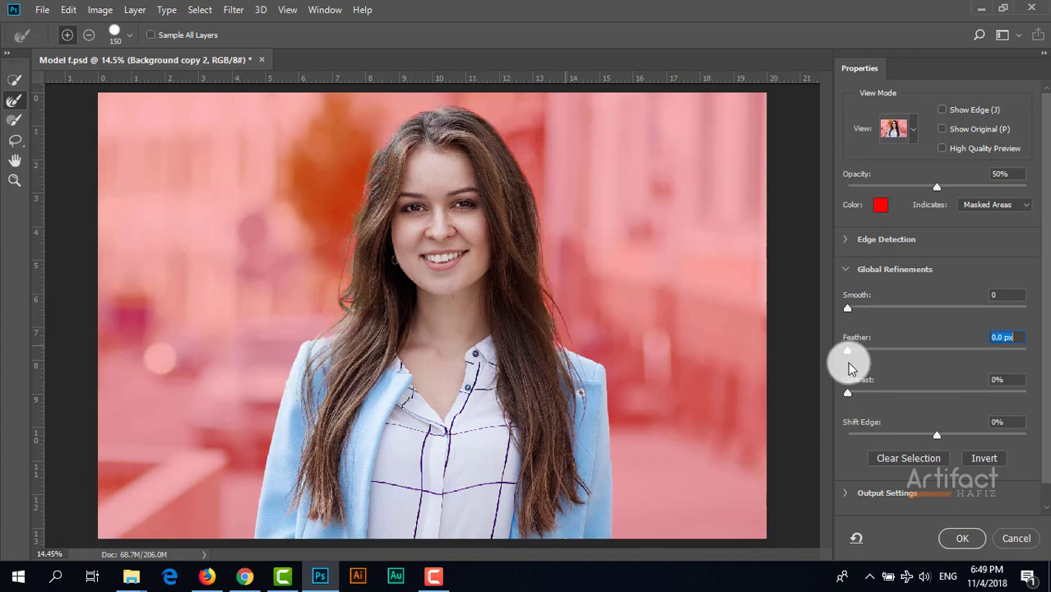
Feather the refined selection by 3.8 px, apply it, and turn it into a layer mask on Background copy 2.
left_click_drag(847, 355, 906, 372)
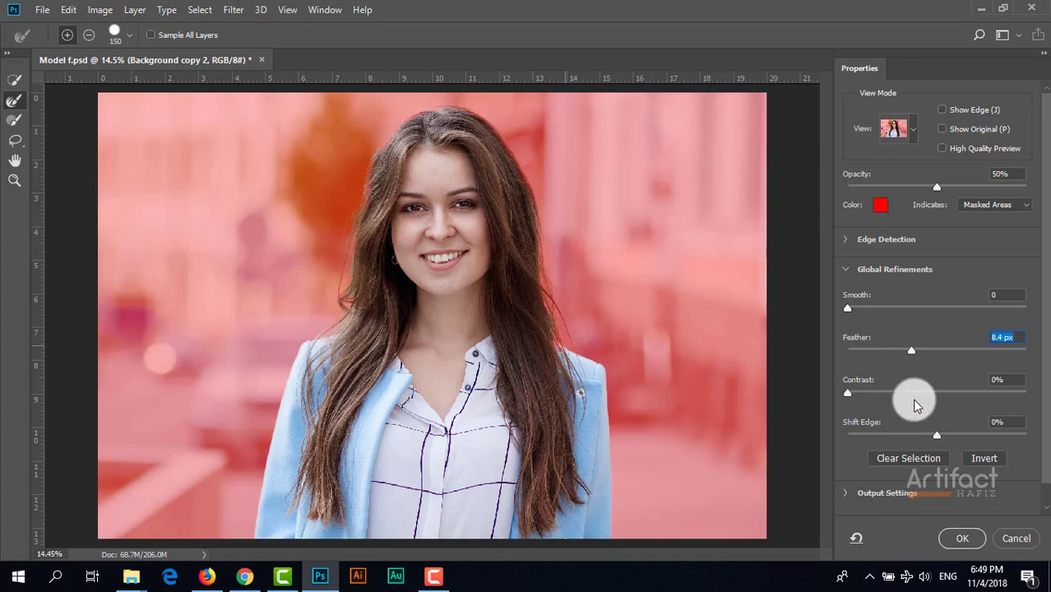
left_click_drag(911, 354, 864, 355)
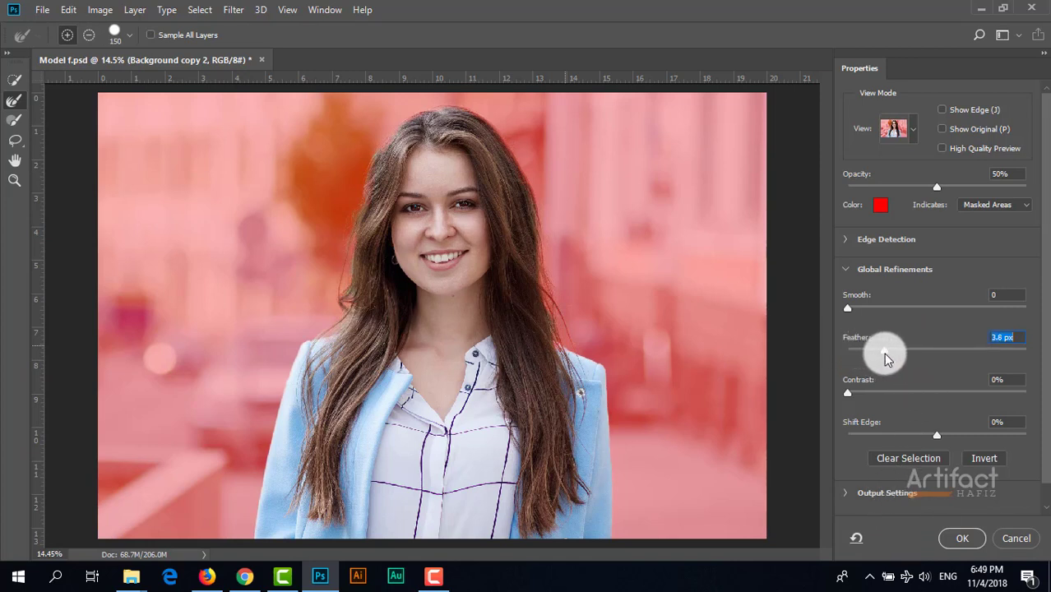
left_click(954, 542)
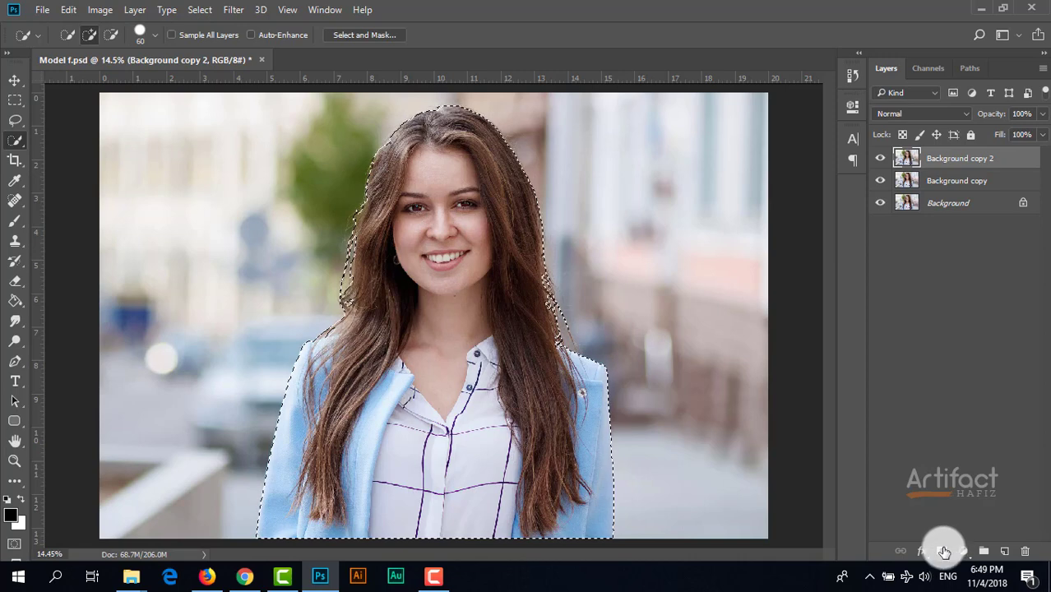
left_click(943, 551)
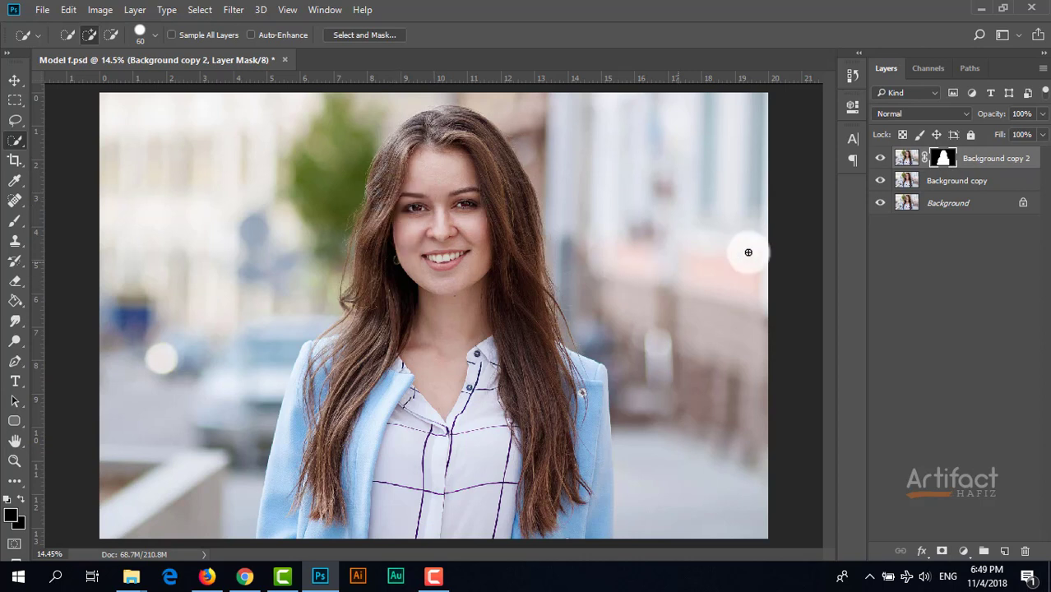
Hide the Background copy and Background layers to inspect the masked cutout, and show both again.
left_click_drag(881, 180, 882, 208)
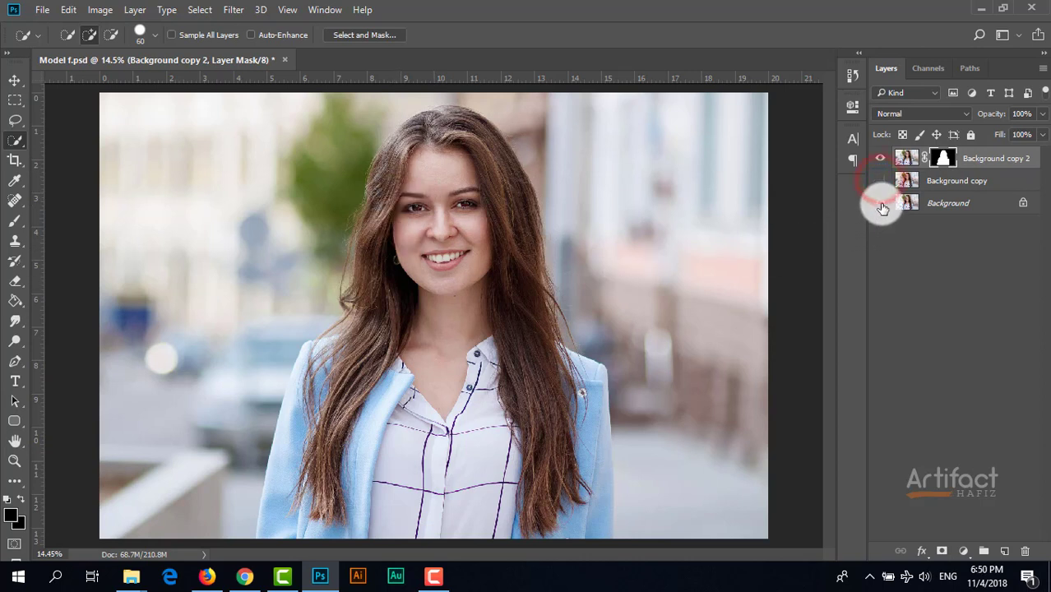
left_click(880, 203)
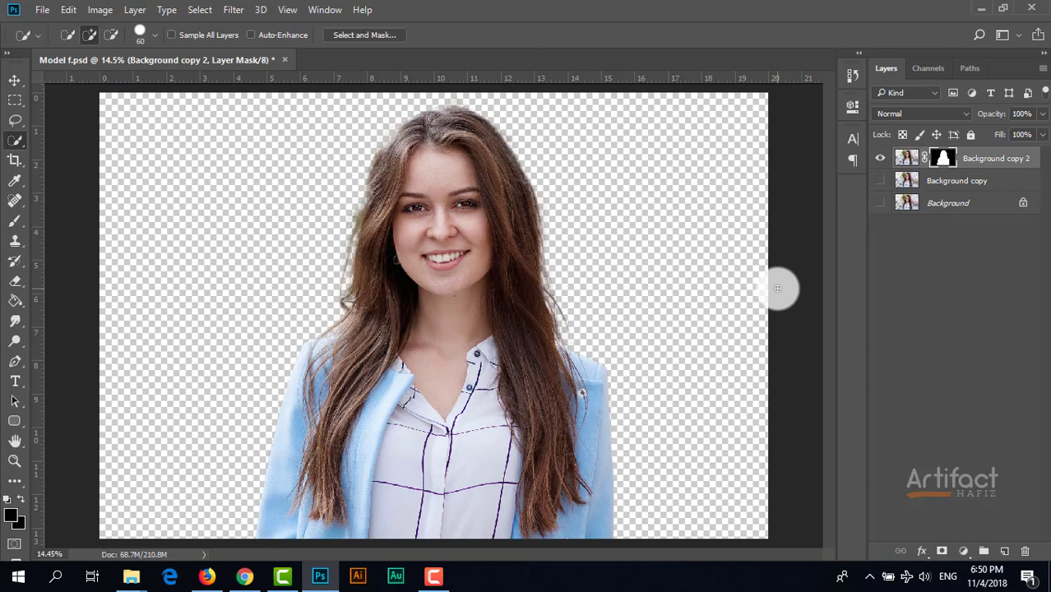
left_click(880, 203)
left_click(880, 181)
Add a Brightness/Contrast adjustment directly above Background copy with brightness set to -70.
left_click(944, 183)
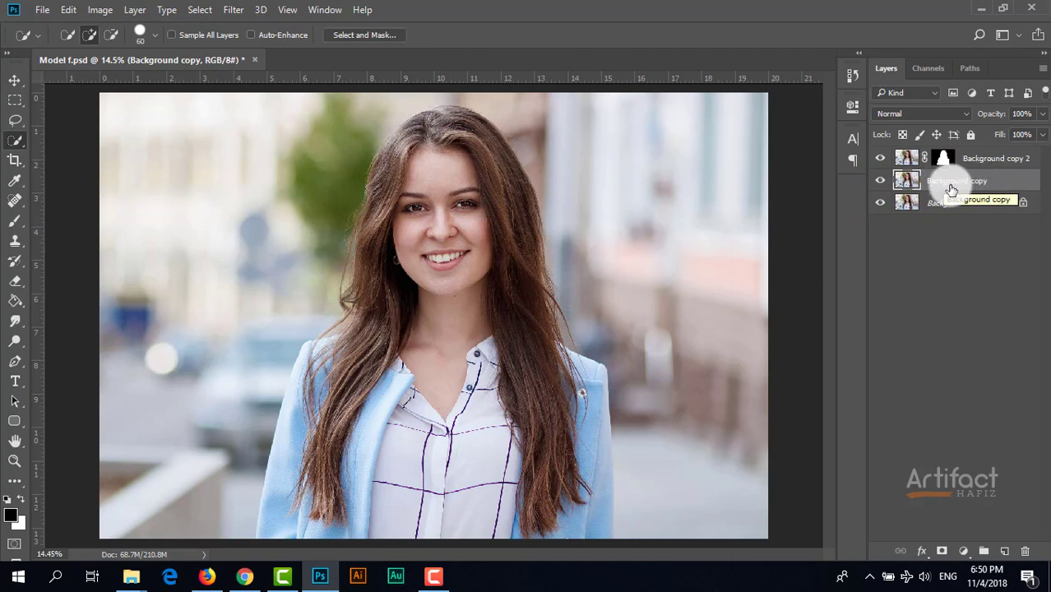
left_click(963, 551)
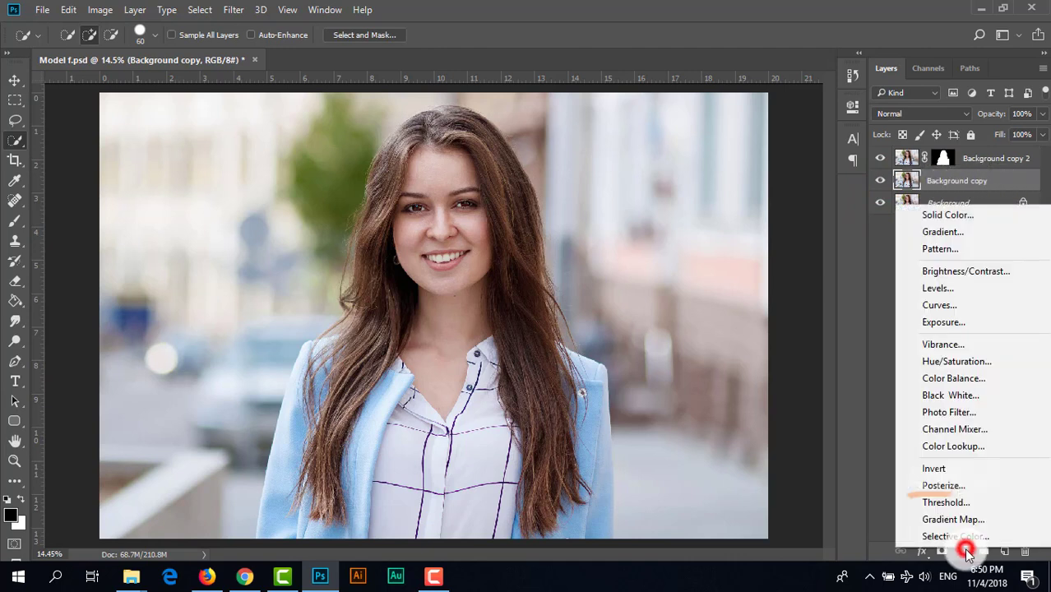
left_click(963, 273)
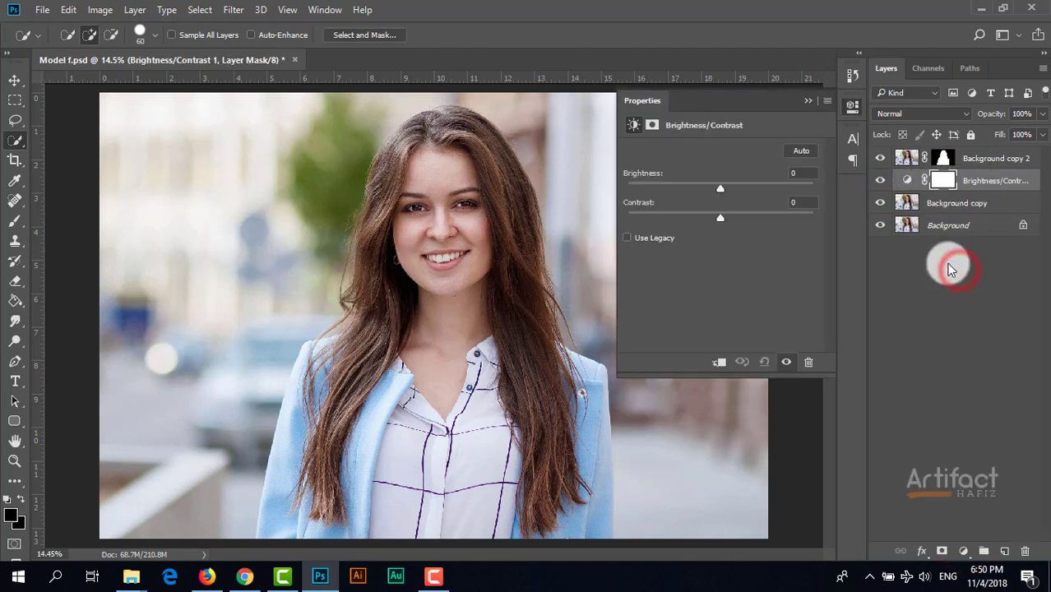
left_click_drag(720, 191, 688, 216)
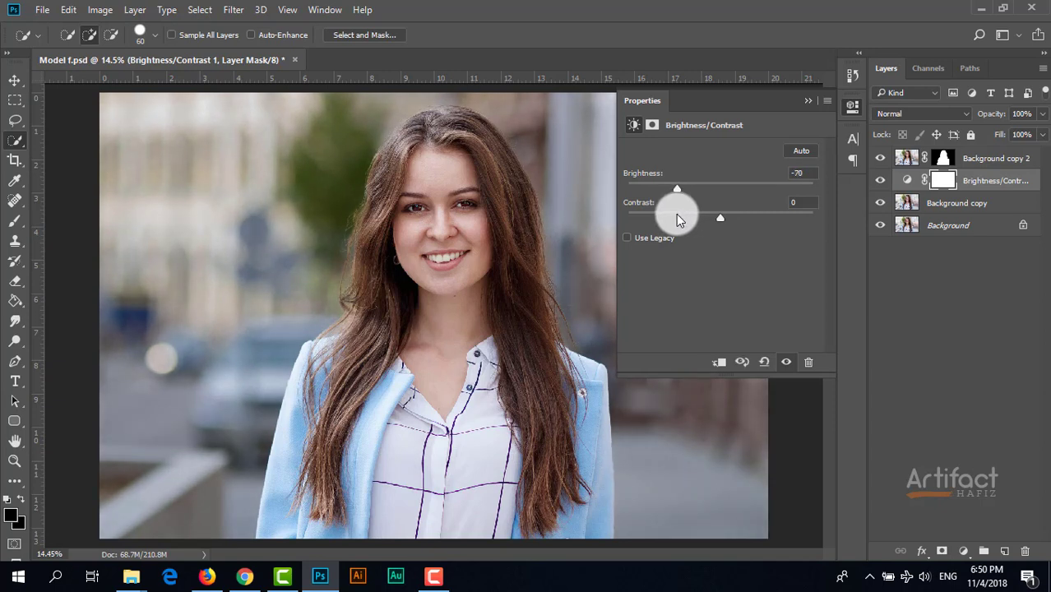
left_click(807, 99)
Compare the image with and without the Brightness/Contrast adjustment by toggling its visibility.
left_click(984, 188)
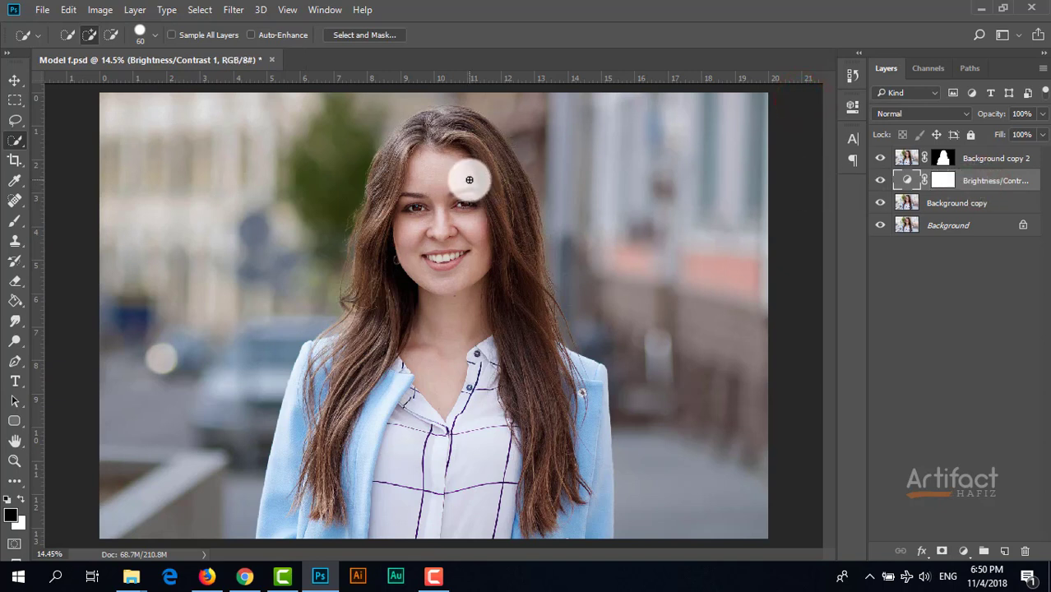
left_click(881, 180)
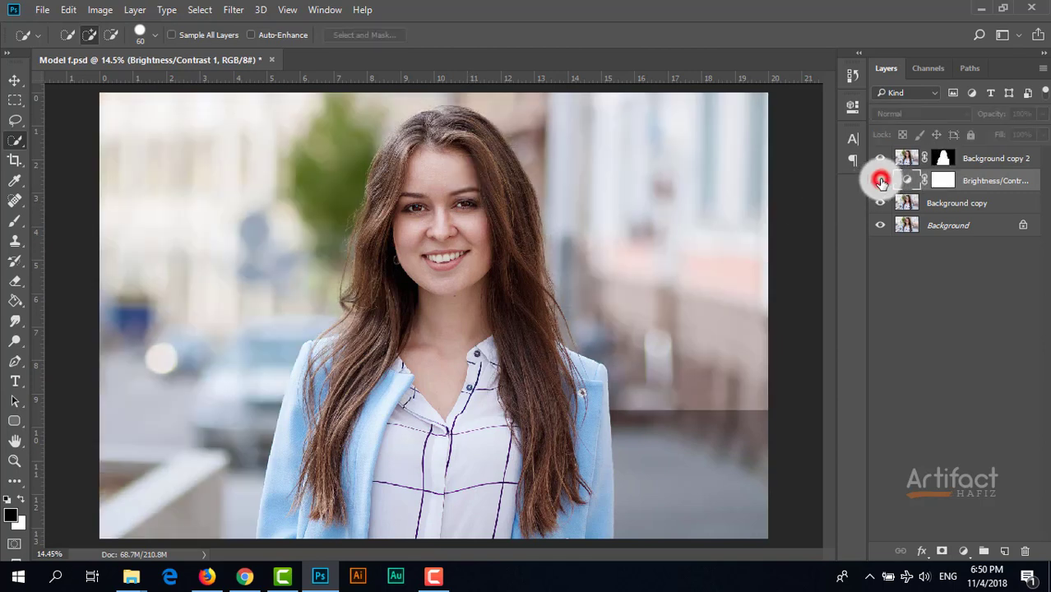
left_click(881, 180)
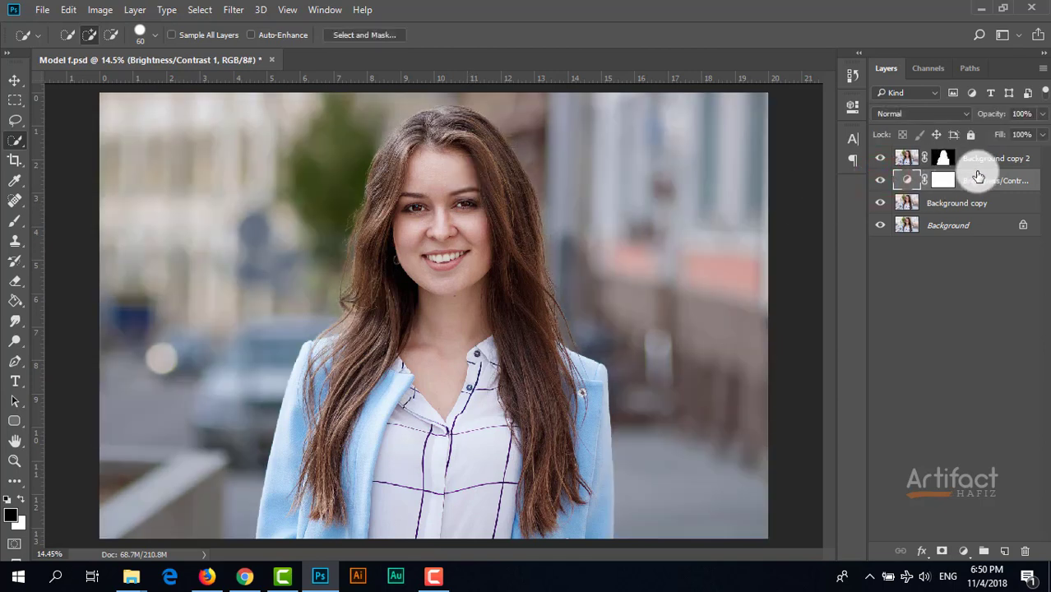
Create a new layer above Background copy 2 and paint it entirely black with the 3000 px soft Brush.
left_click(978, 163)
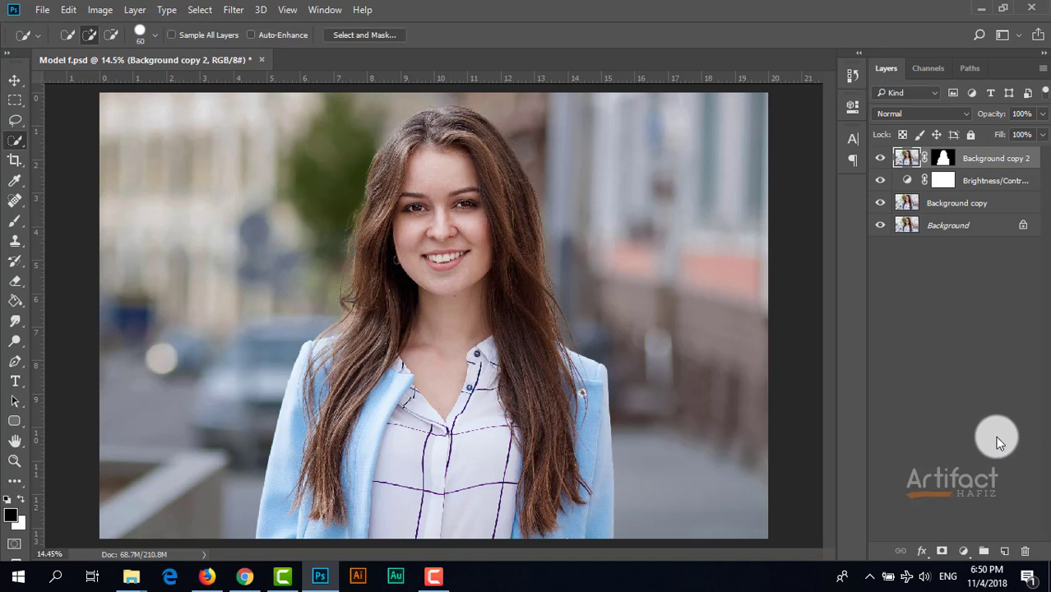
left_click(1001, 549)
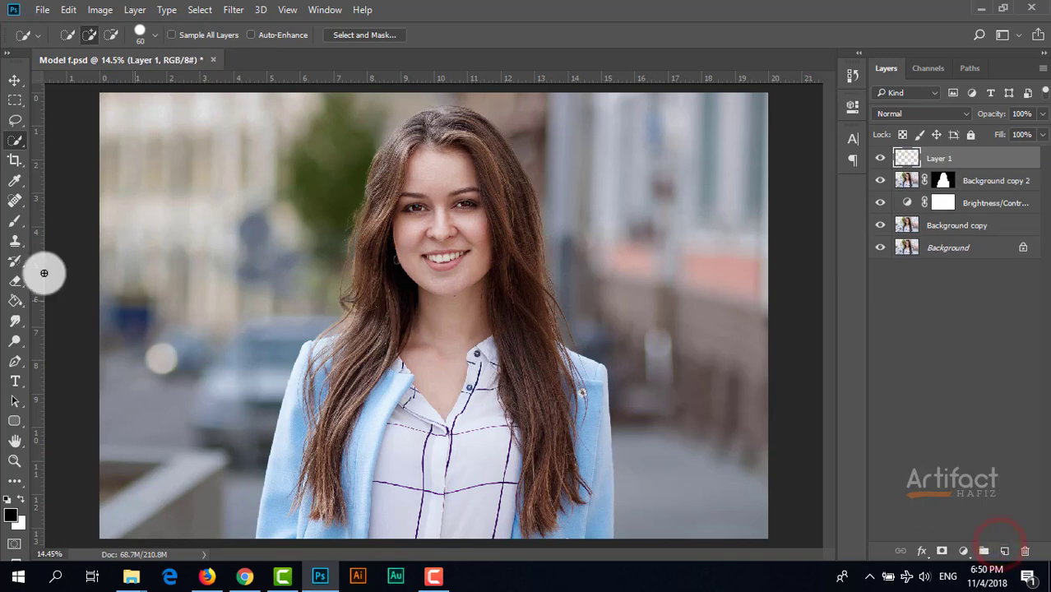
left_click(14, 220)
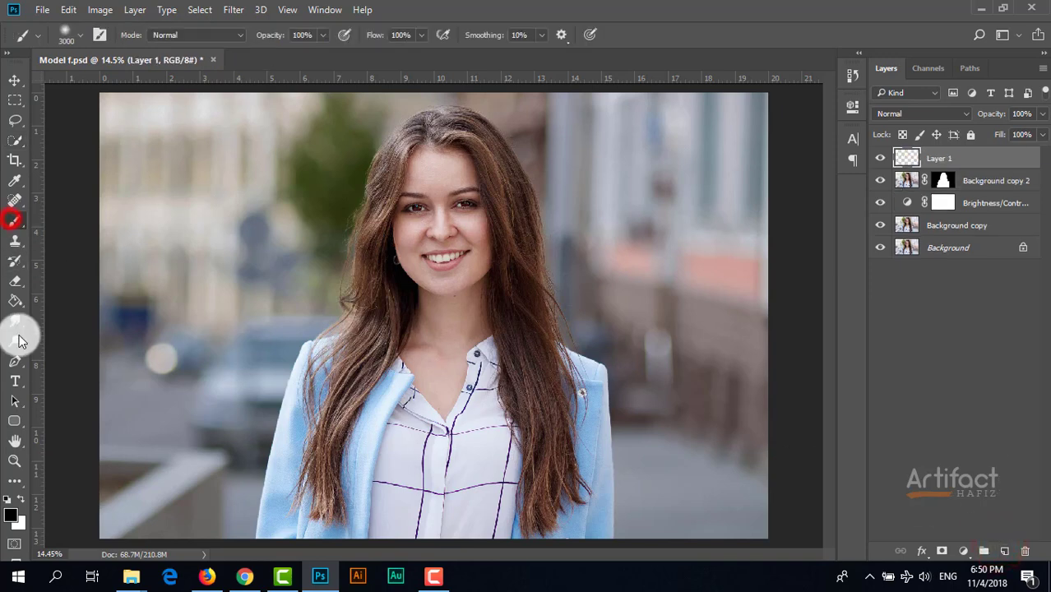
left_click(10, 519)
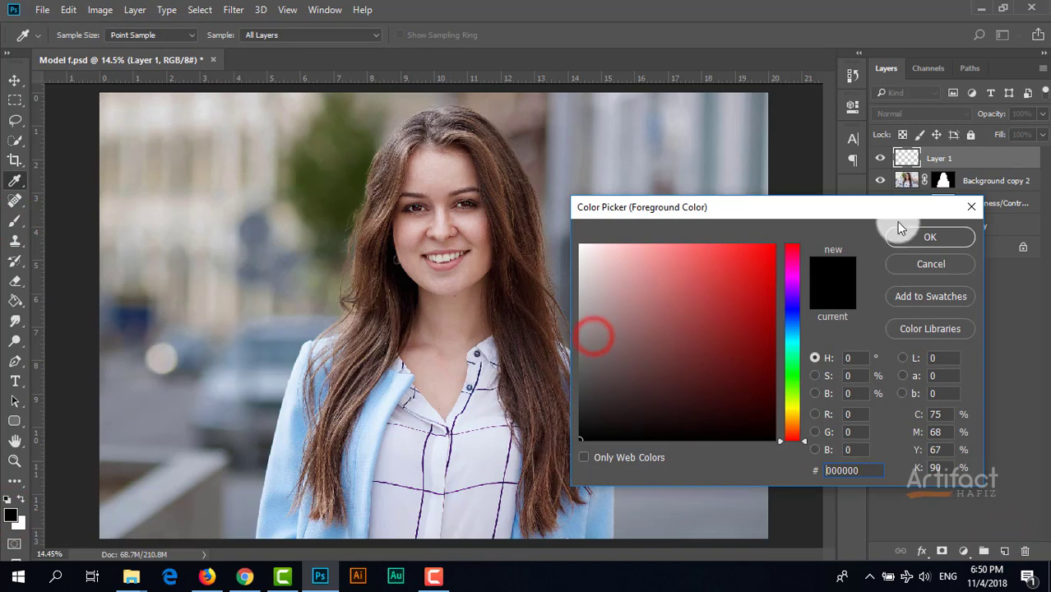
left_click(900, 234)
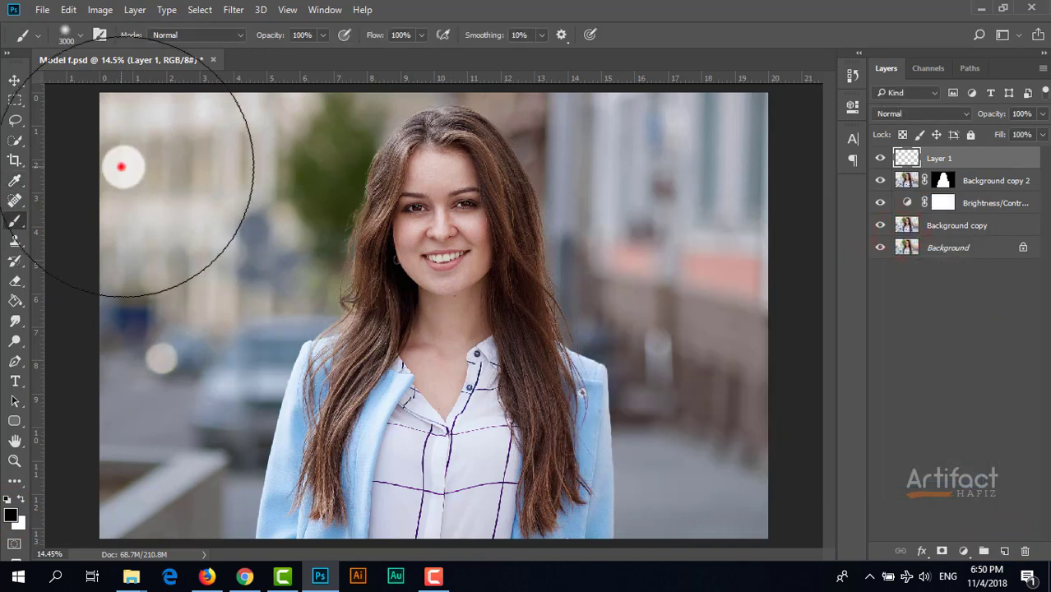
mouse_move(122, 167)
left_mouse_down()
mouse_move(252, 152)
mouse_move(769, 155)
mouse_move(782, 233)
mouse_move(701, 445)
mouse_move(233, 500)
mouse_move(160, 491)
mouse_move(136, 349)
mouse_move(166, 113)
mouse_move(829, 129)
mouse_move(718, 339)
mouse_move(729, 495)
mouse_move(74, 496)
mouse_move(88, 513)
mouse_move(630, 279)
mouse_move(334, 317)
mouse_move(706, 335)
mouse_move(259, 225)
mouse_move(170, 297)
mouse_move(329, 422)
mouse_move(123, 369)
mouse_move(185, 166)
mouse_move(706, 151)
mouse_move(28, 88)
left_mouse_up()
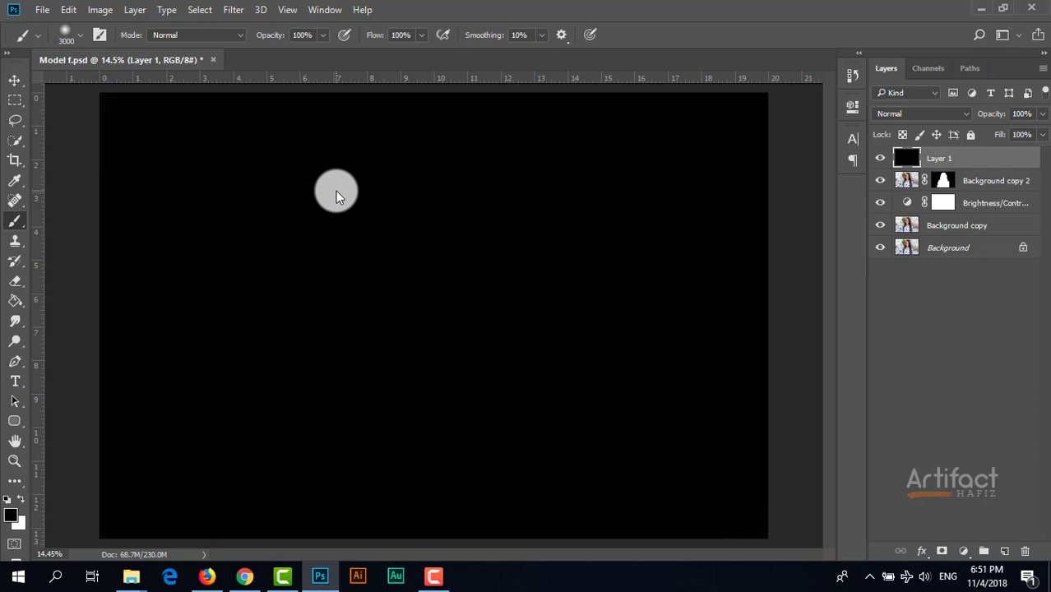
Add a layer mask to the black layer and reveal the woman with one black 3300 px soft brush dab at the centre.
left_click(14, 80)
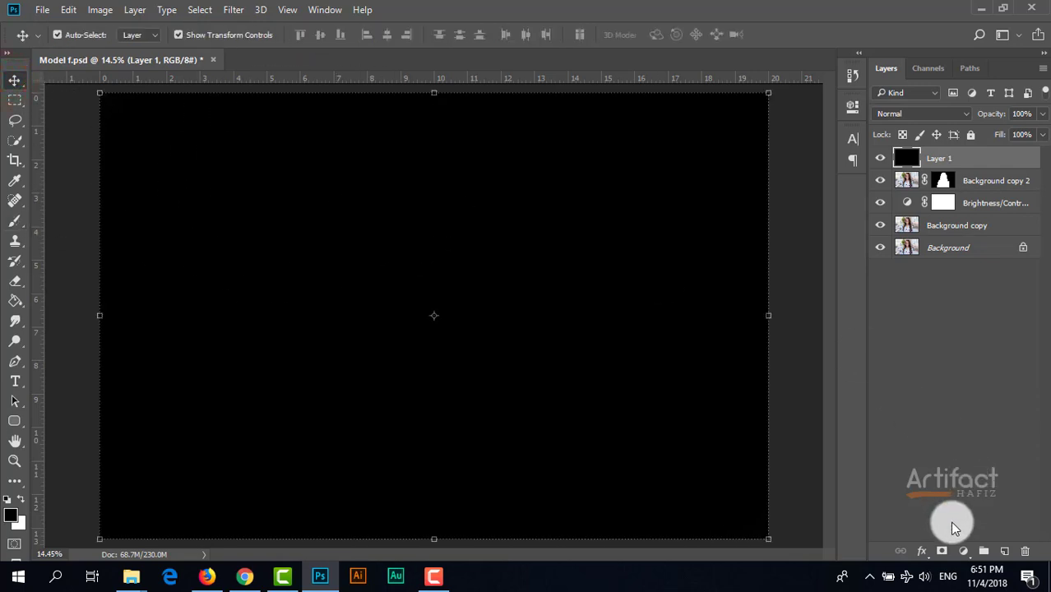
left_click(943, 549)
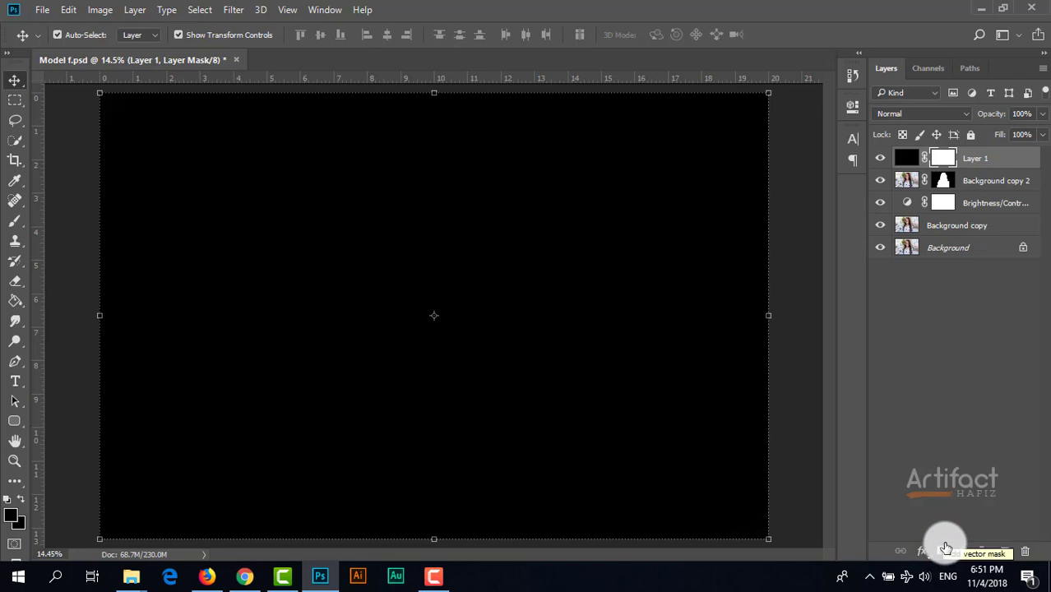
left_click(13, 222)
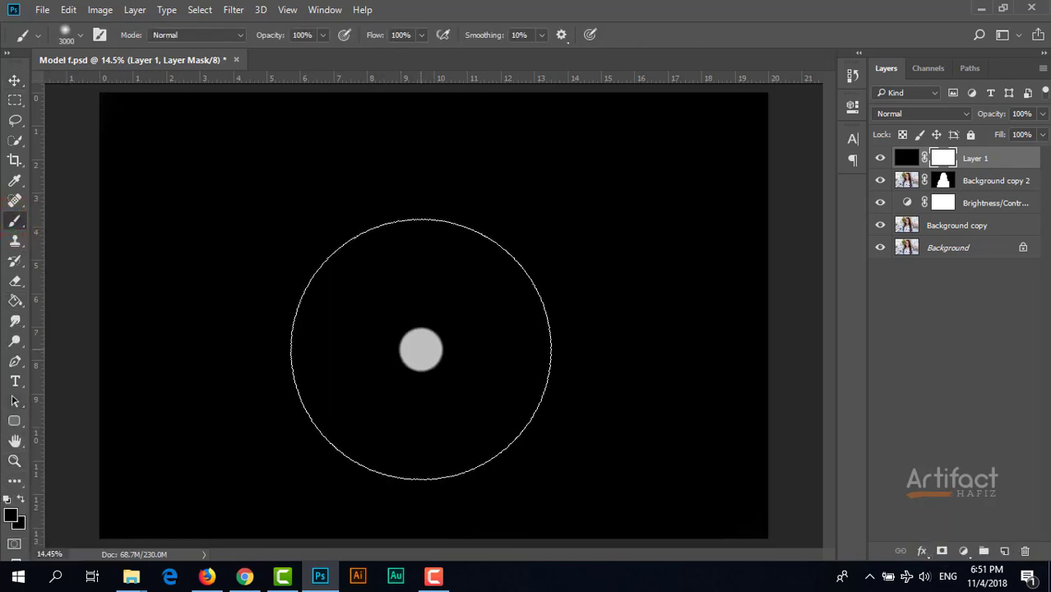
key("bracketright")
key("bracketright")
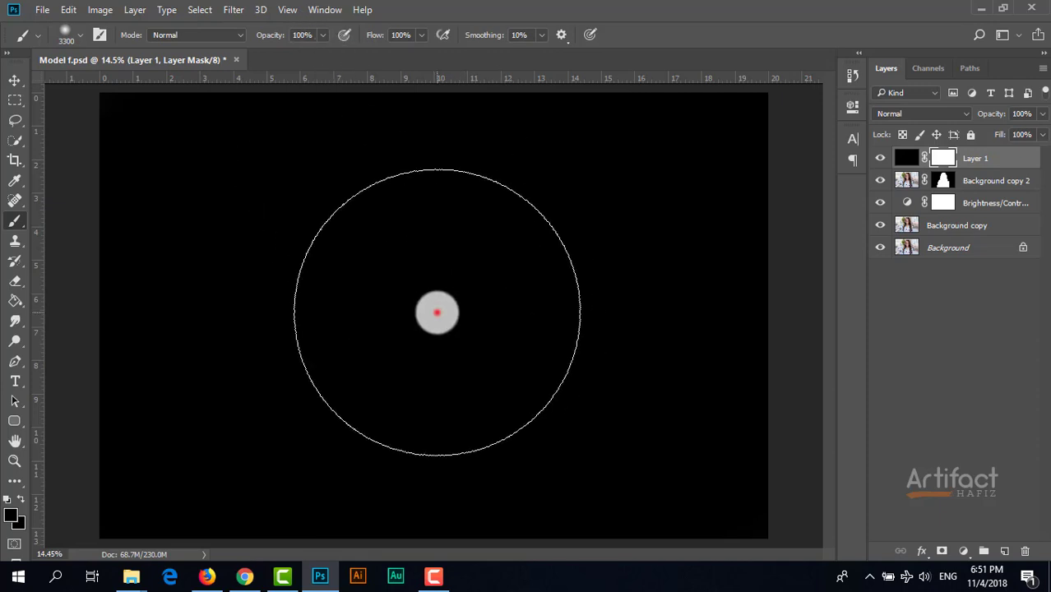
left_click(437, 312)
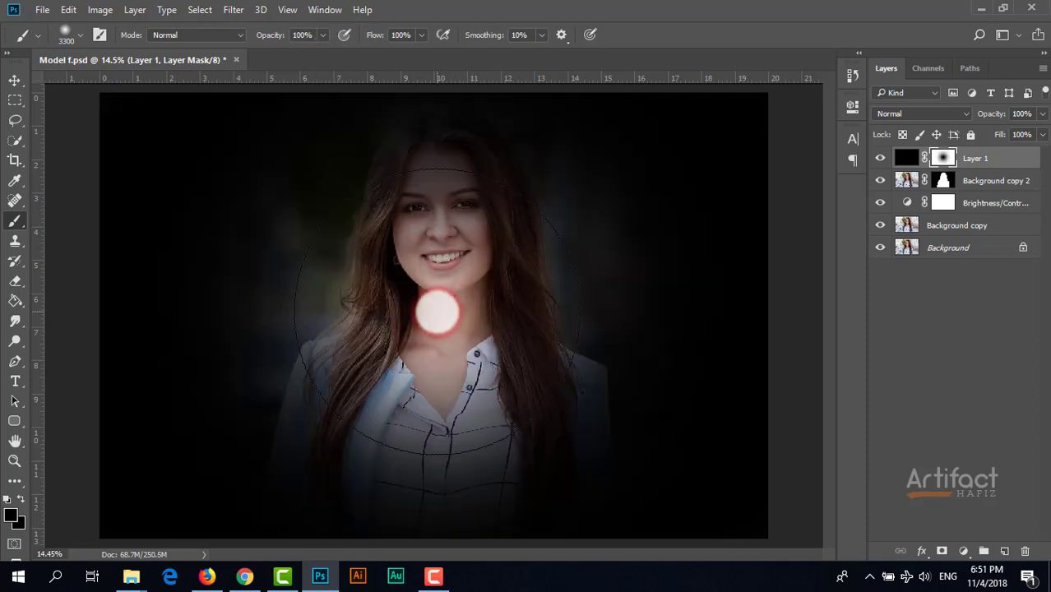
Scale the masked black layer proportionally to about 170% and centre its vignette opening on the woman.
left_click(20, 77)
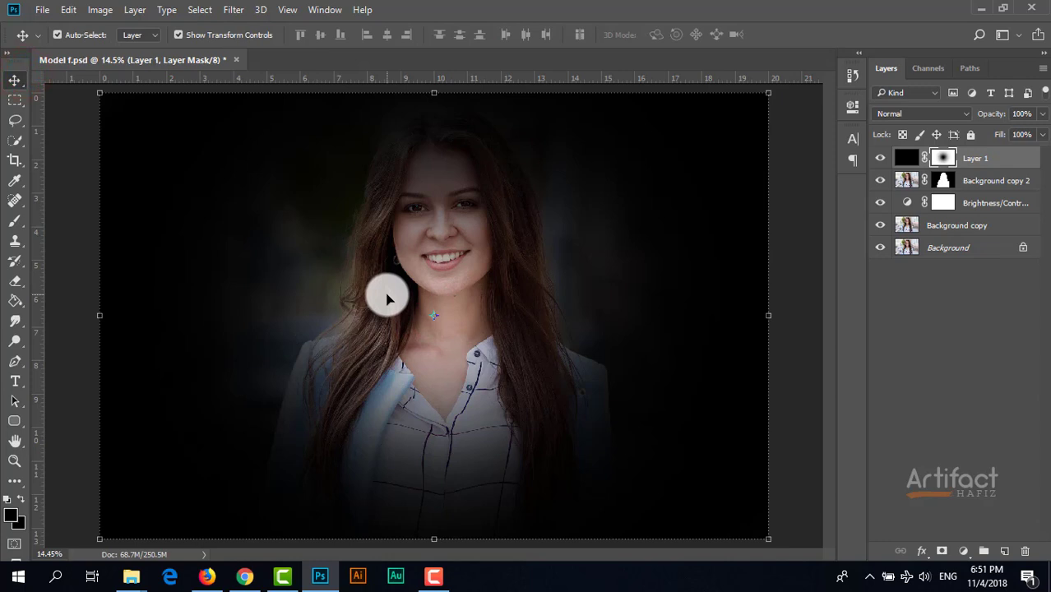
scroll(387, 297, "down", 5)
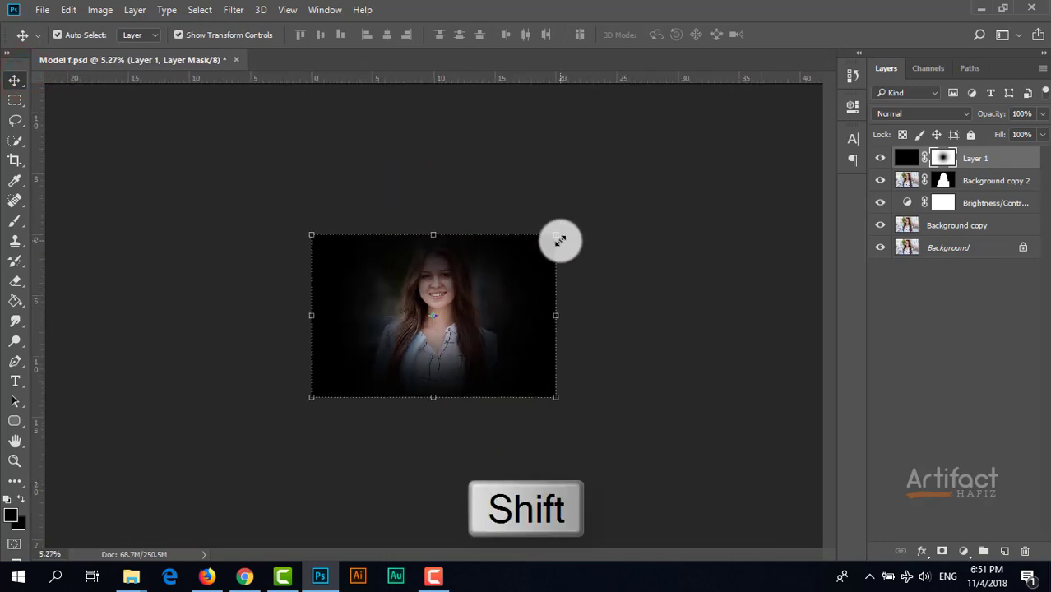
left_click_drag(557, 236, 677, 173)
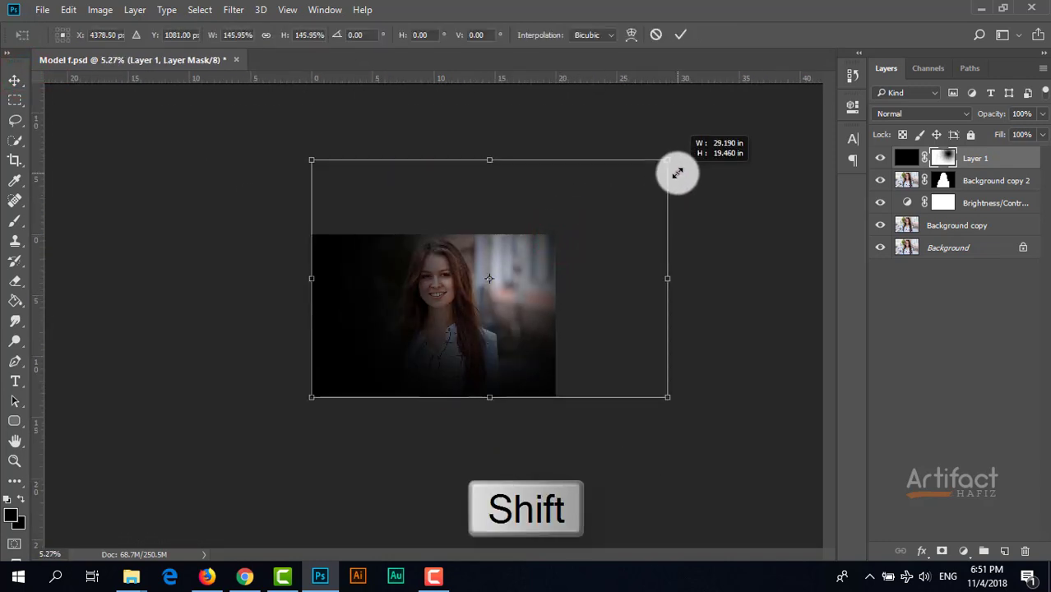
left_click_drag(535, 269, 477, 290)
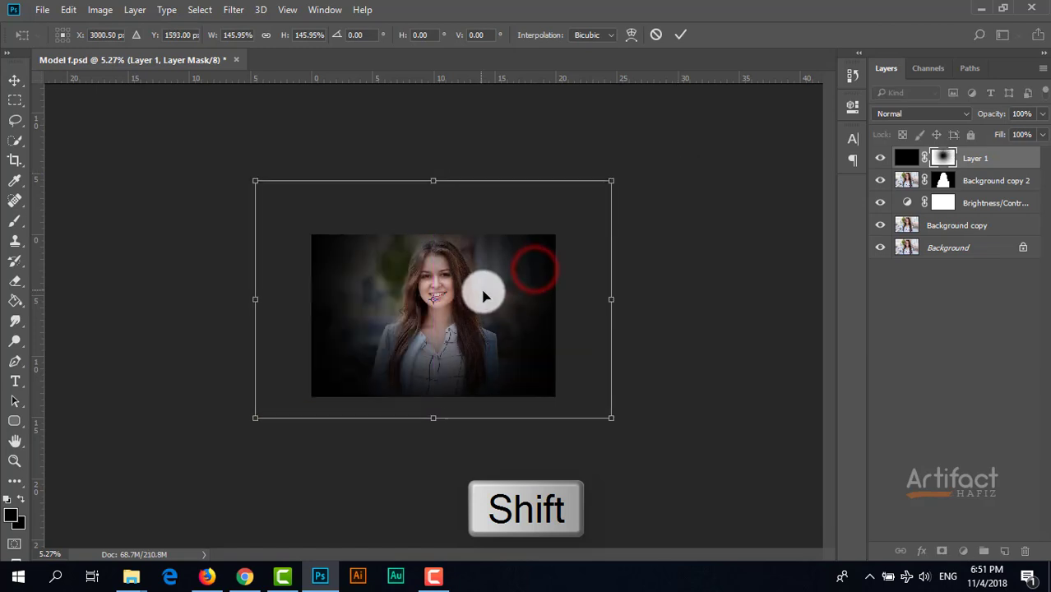
scroll(484, 296, "up", 3)
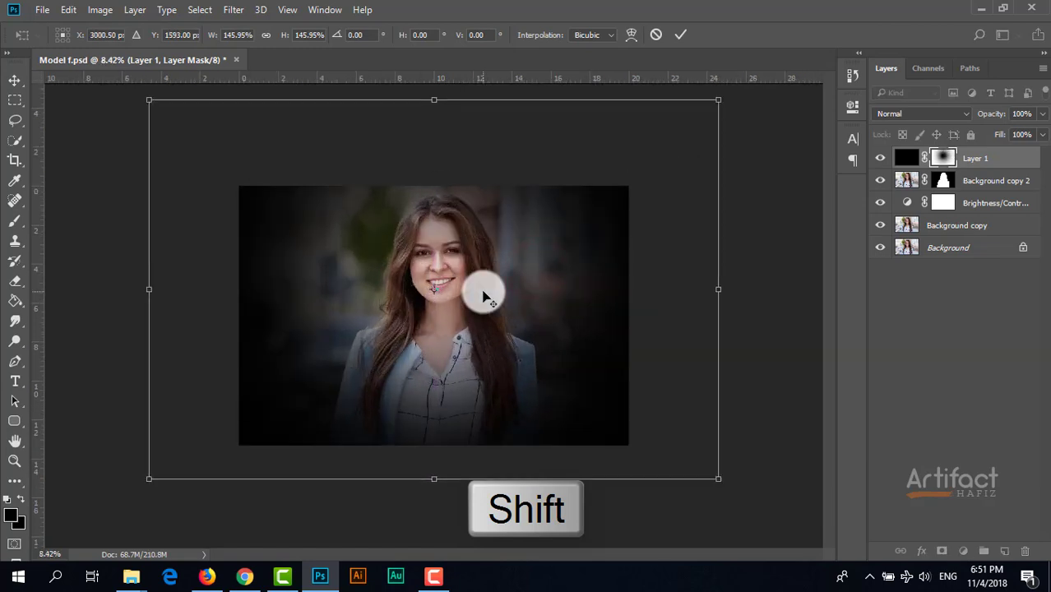
left_click(718, 101)
left_click_drag(718, 101, 812, 36)
left_click_drag(557, 244, 515, 271)
scroll(516, 287, "up", 1)
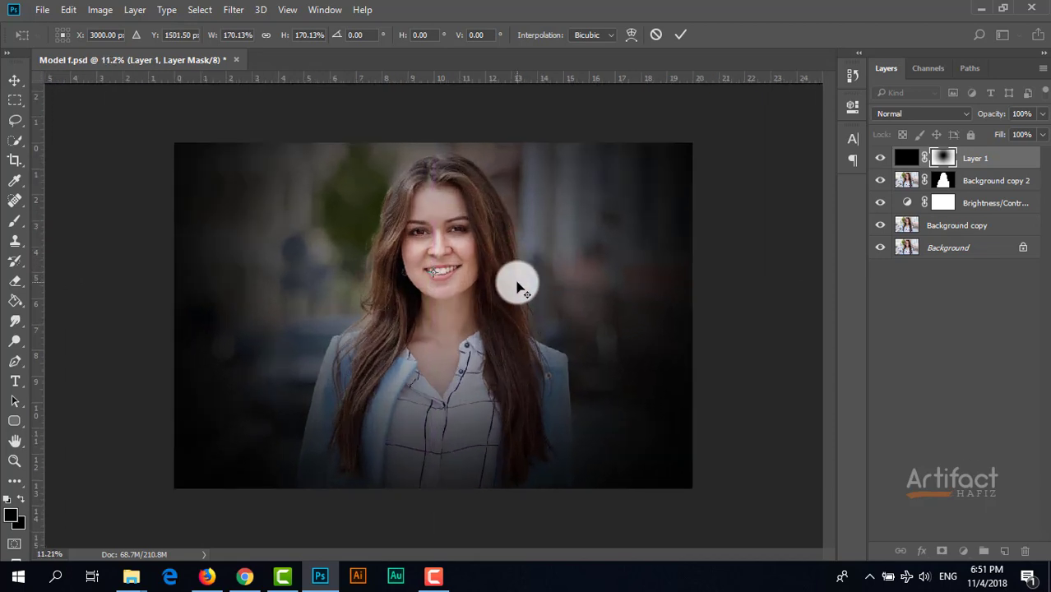
scroll(518, 288, "up", 2)
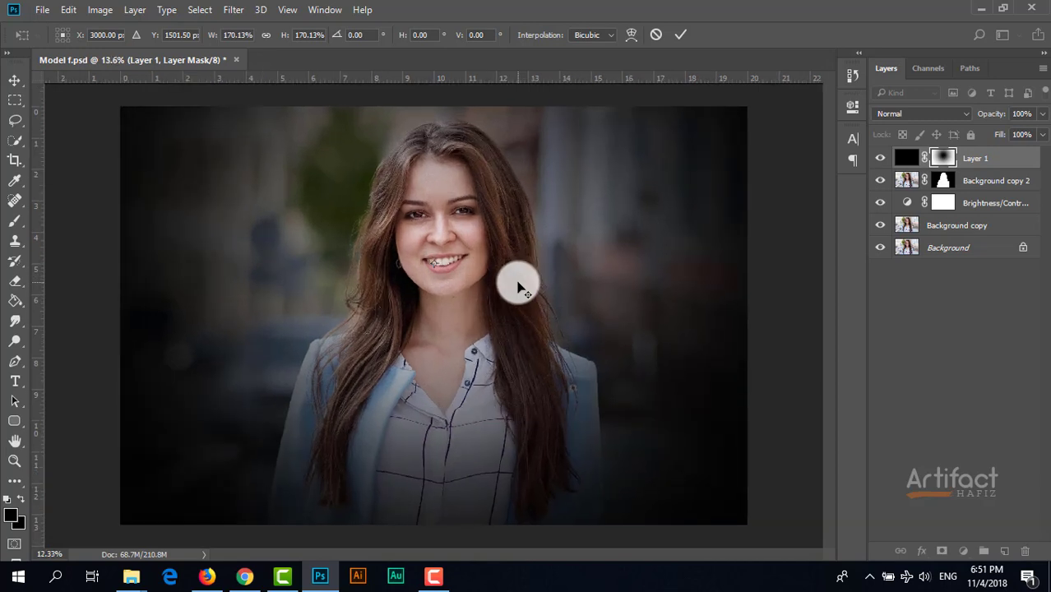
scroll(519, 288, "down", 1)
left_click(682, 33)
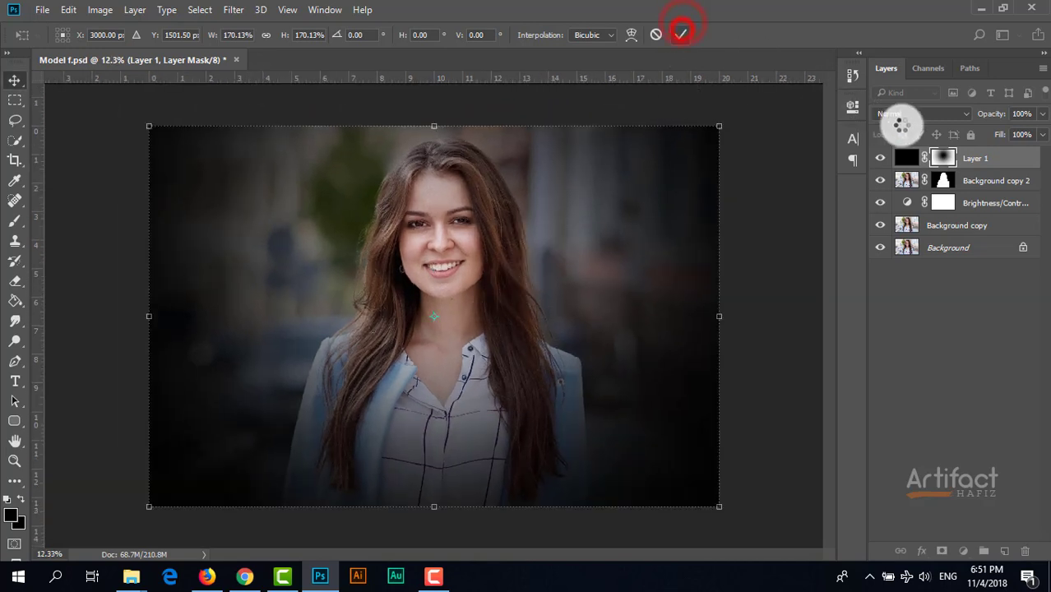
Lower the opacity of the black vignette layer to 66%.
left_click(1005, 159)
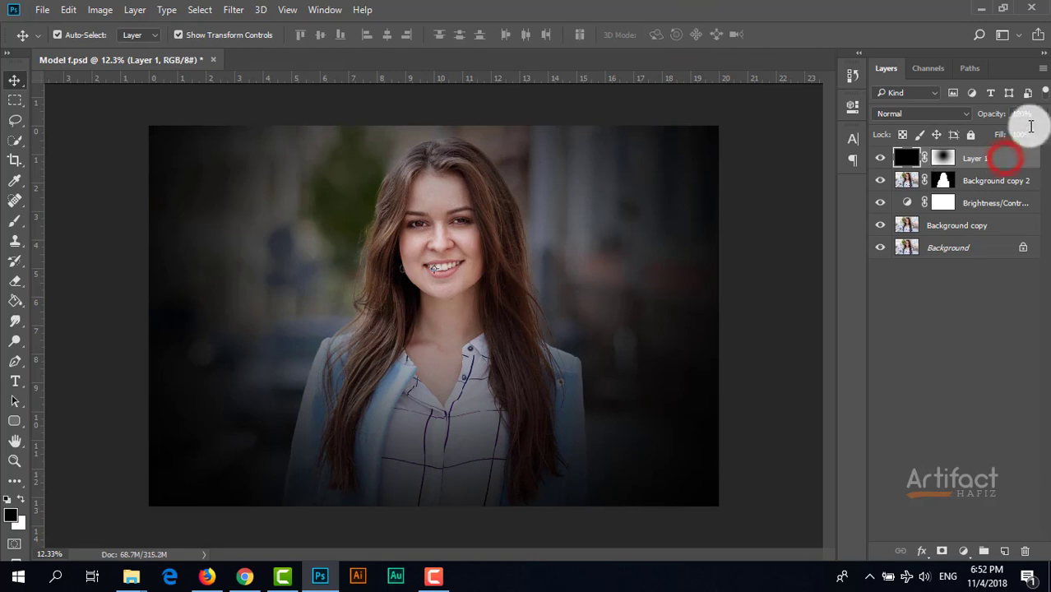
left_click(1040, 115)
left_click_drag(991, 137, 1017, 149)
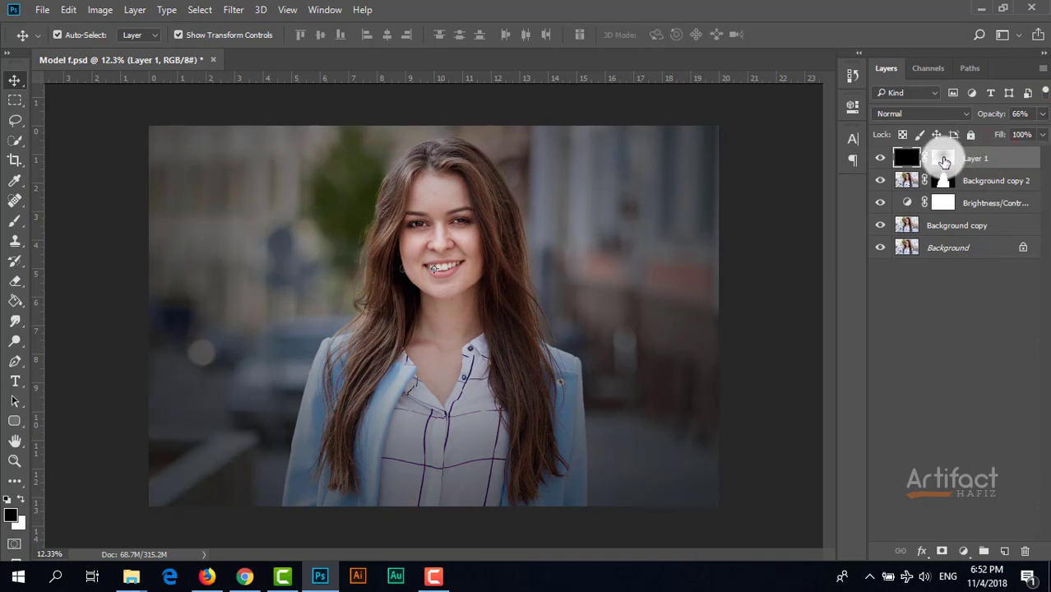
Target the vignette layer's mask with the Brush tool and set the brush opacity to 22%.
left_click(944, 159)
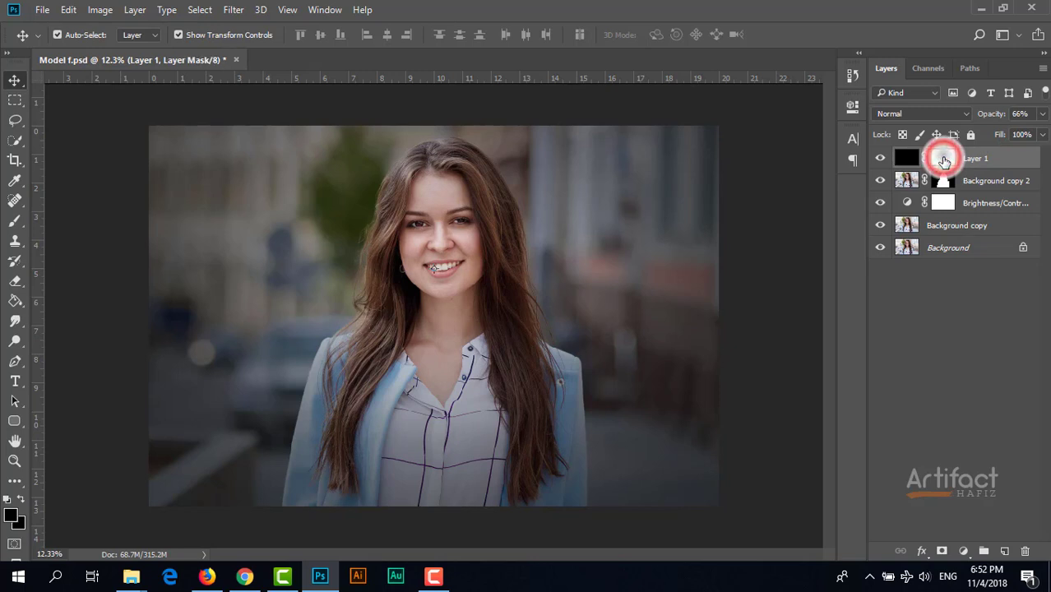
left_click(15, 221)
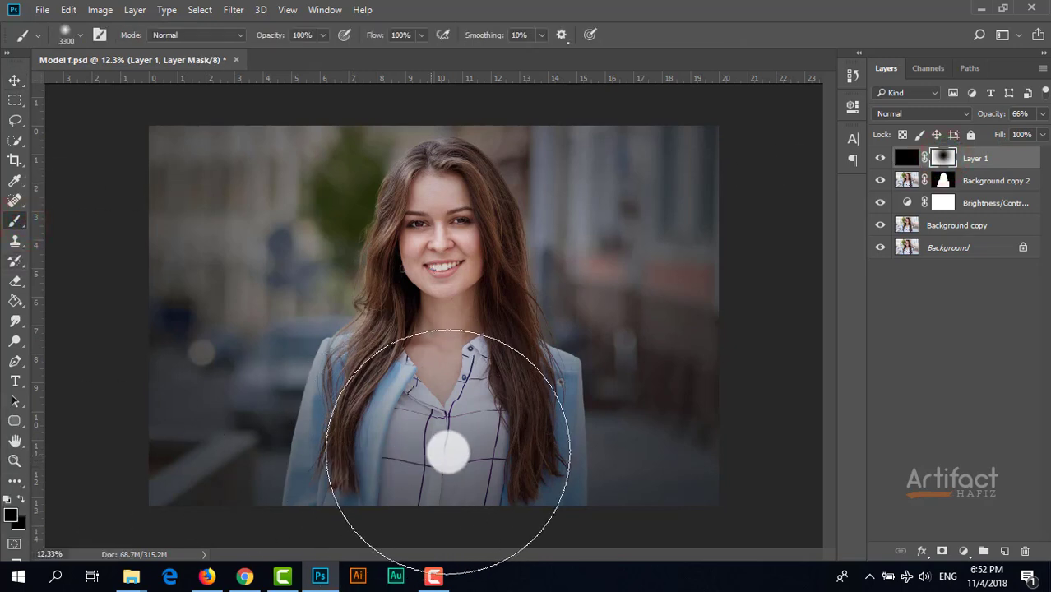
key("bracketleft")
key("bracketleft")
key("bracketleft")
key("bracketleft")
key("bracketleft")
key("bracketleft")
key("bracketleft")
key("bracketleft")
key("bracketleft")
key("bracketleft")
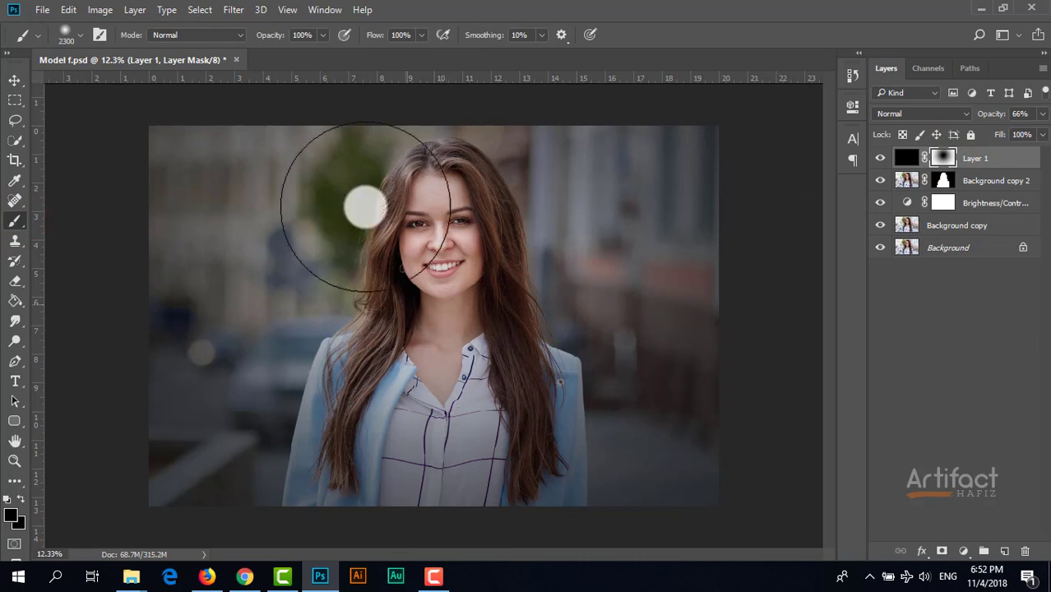
left_click(322, 35)
mouse_move(322, 41)
left_mouse_down()
mouse_move(270, 48)
mouse_move(270, 58)
left_mouse_up()
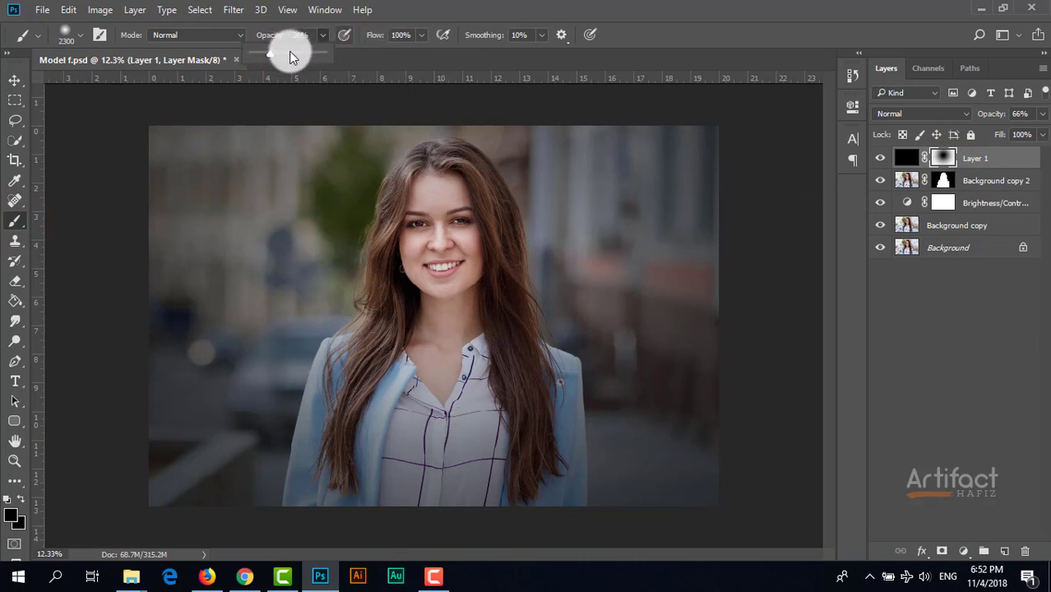
left_click_drag(286, 49, 264, 48)
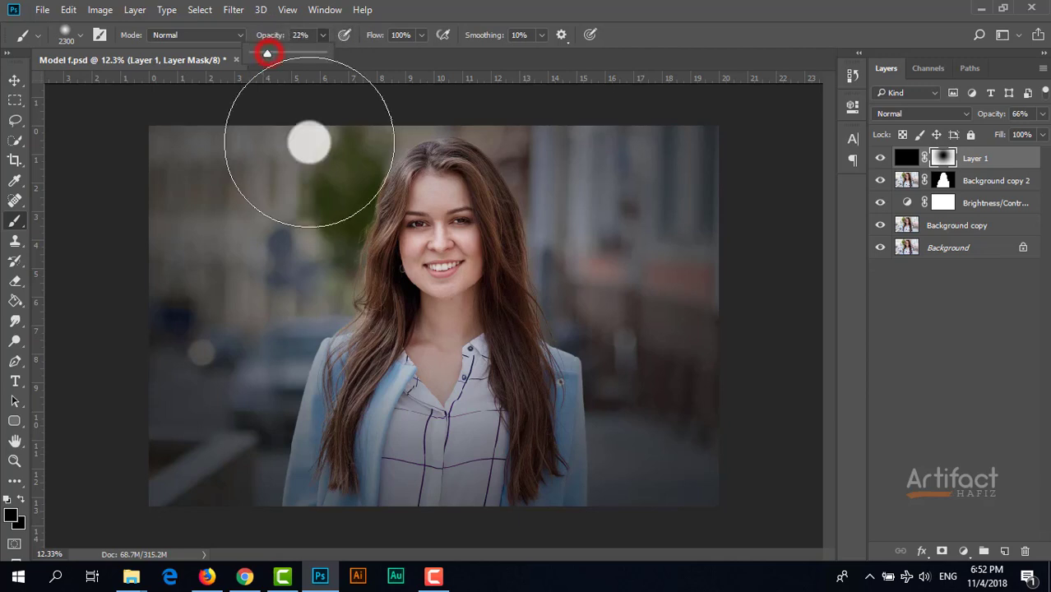
Lighten the vignette over the woman's jacket, shirt, hair and forehead by painting black on its mask with a soft brush of about 1100 px.
key("bracketleft")
key("bracketleft")
key("bracketleft")
key("bracketleft")
key("bracketleft")
key("bracketleft")
key("bracketleft")
key("bracketleft")
key("bracketleft")
key("bracketleft")
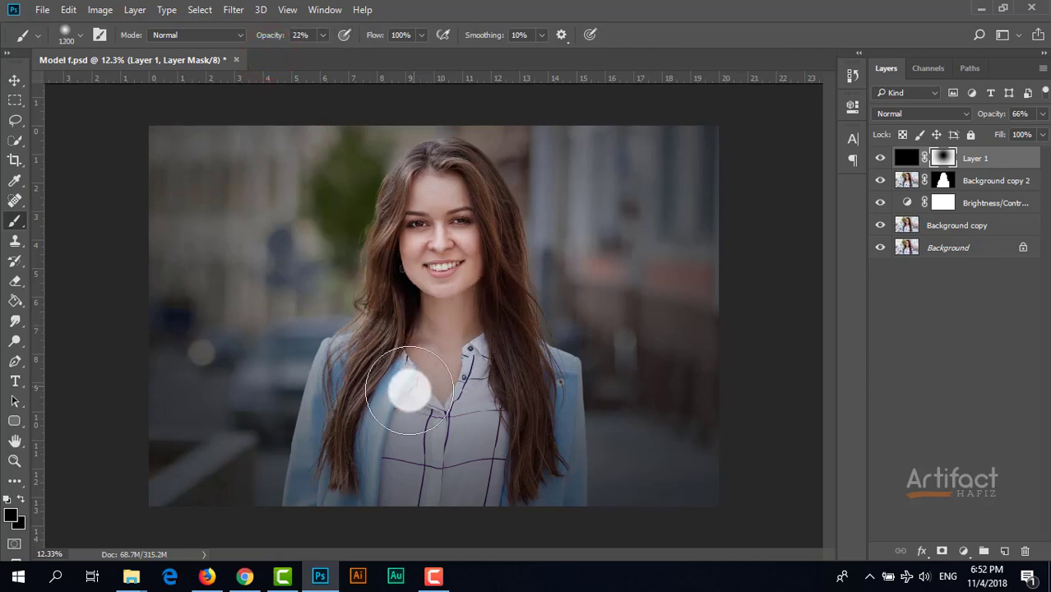
mouse_move(371, 421)
left_mouse_down()
mouse_move(366, 470)
mouse_move(397, 525)
left_mouse_up()
left_click_drag(487, 382, 451, 506)
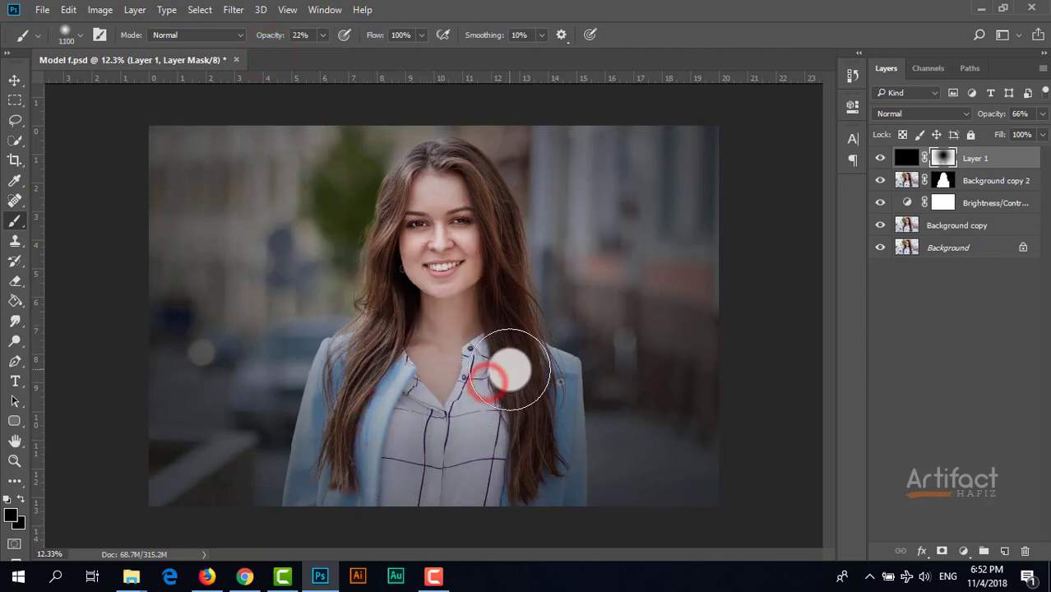
left_click_drag(528, 383, 462, 492)
left_click_drag(354, 386, 388, 497)
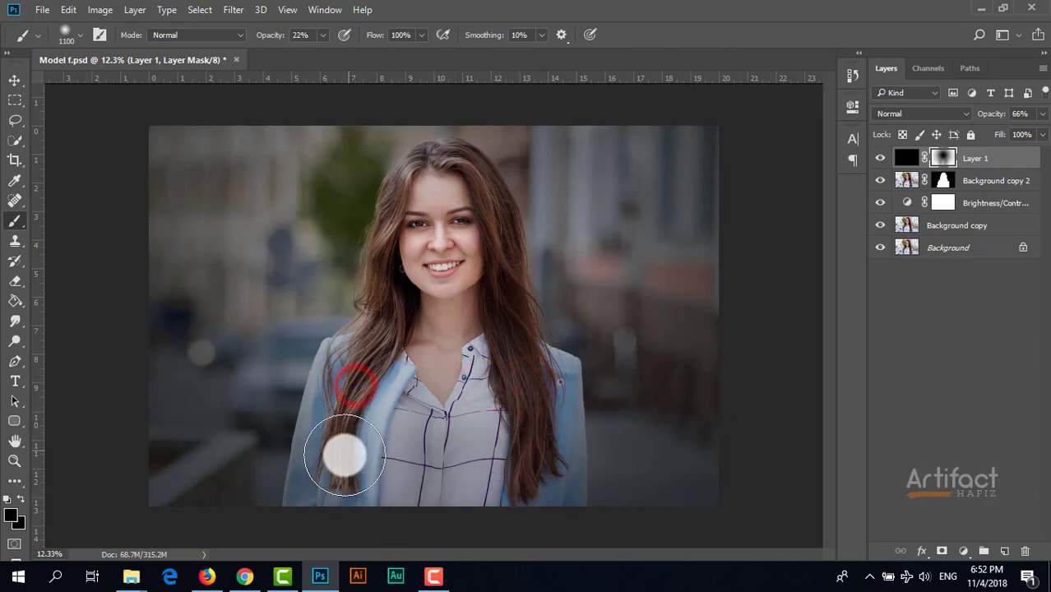
left_click_drag(338, 471, 379, 508)
left_click(442, 176)
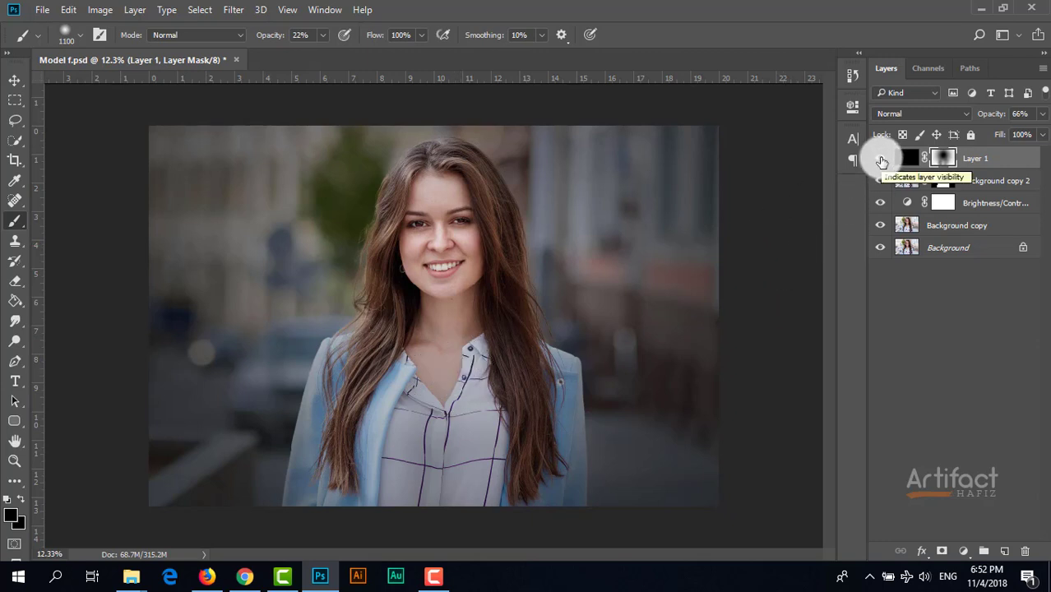
Compare the image with and without the black vignette layer by toggling its visibility.
left_click(881, 161)
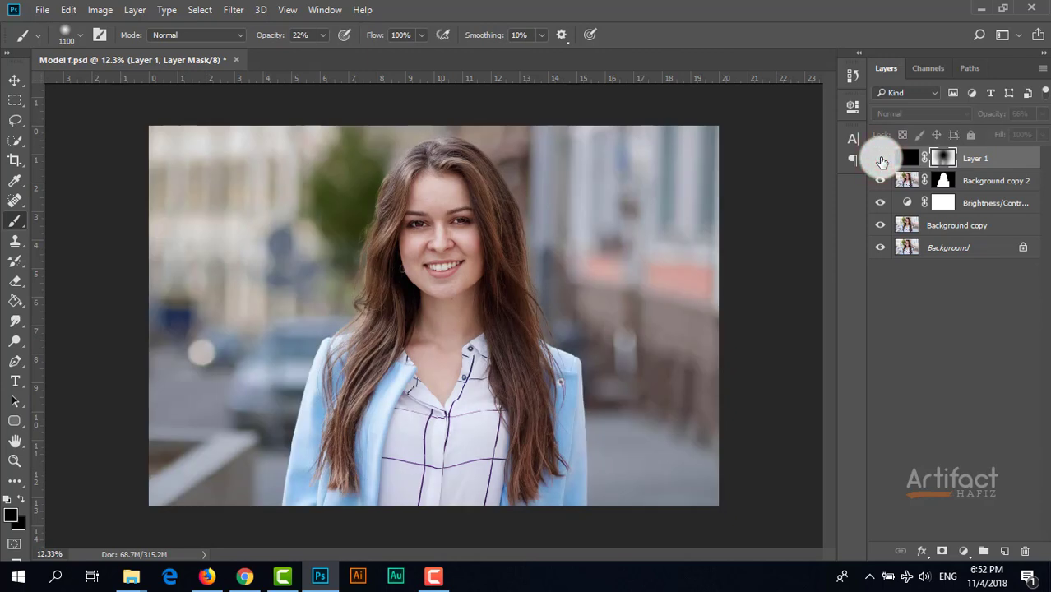
left_click(881, 160)
Add an Exposure adjustment above the vignette layer with the offset set to +0.0167.
left_click(977, 156)
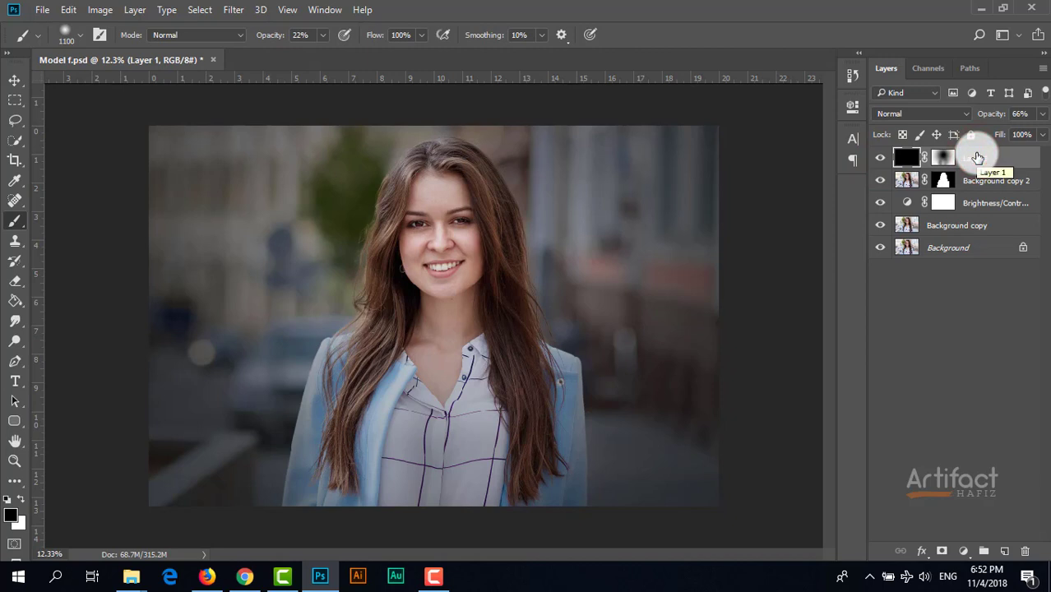
left_click(963, 551)
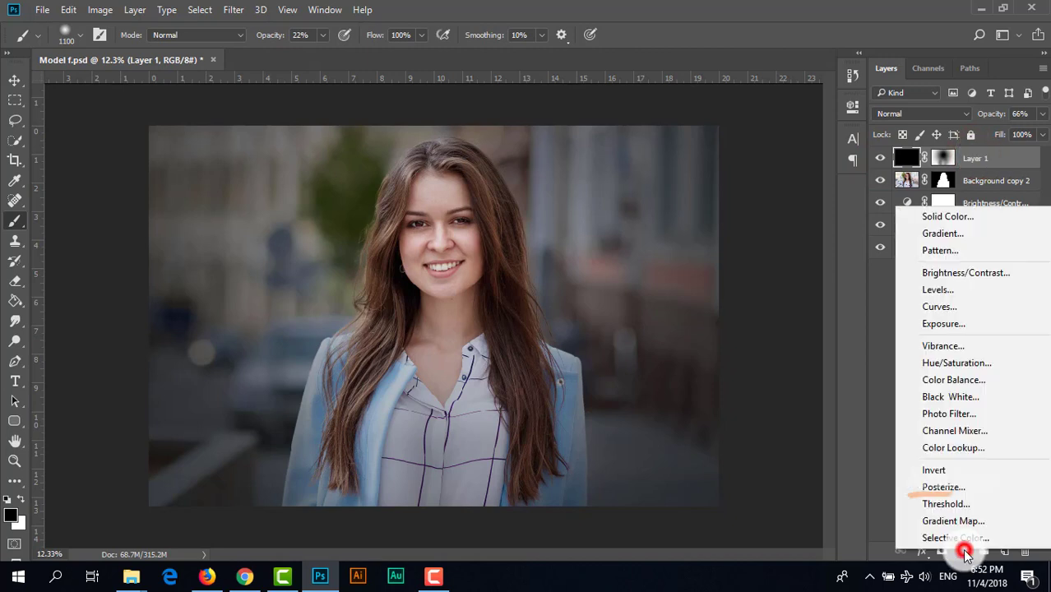
left_click(968, 324)
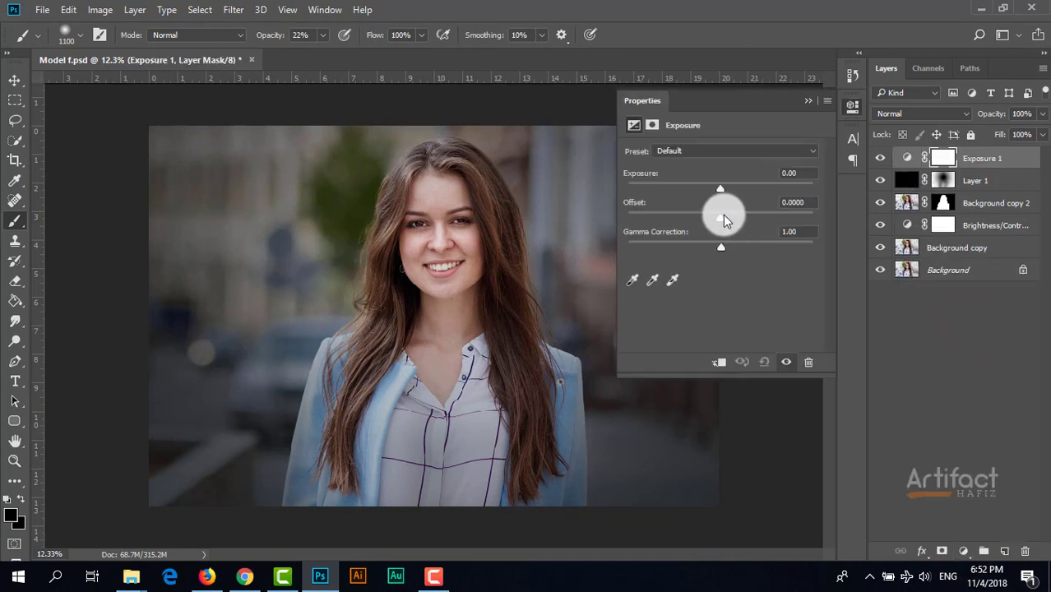
left_click_drag(718, 217, 724, 220)
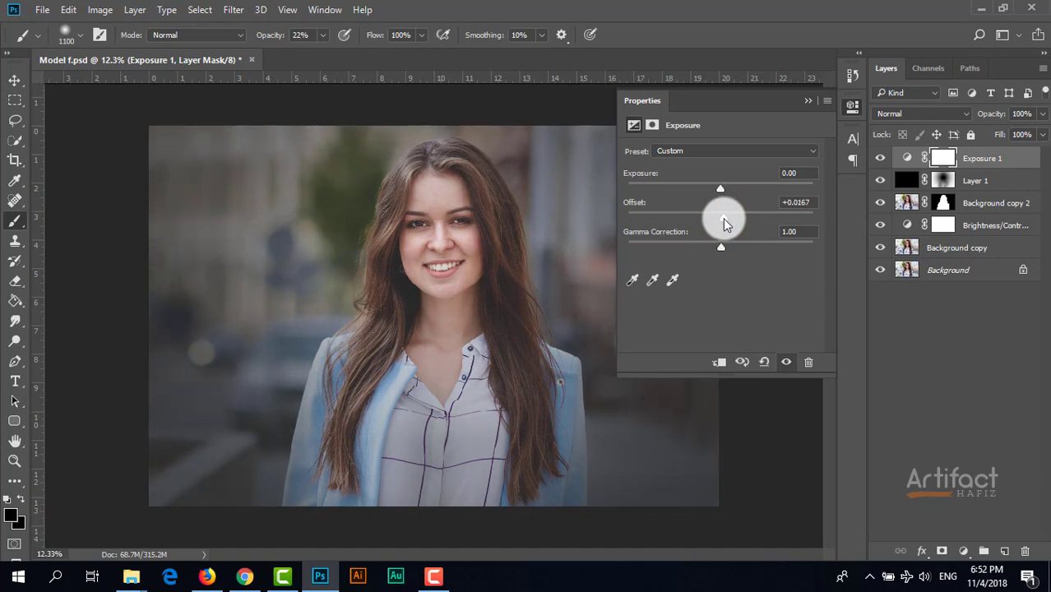
left_click(808, 101)
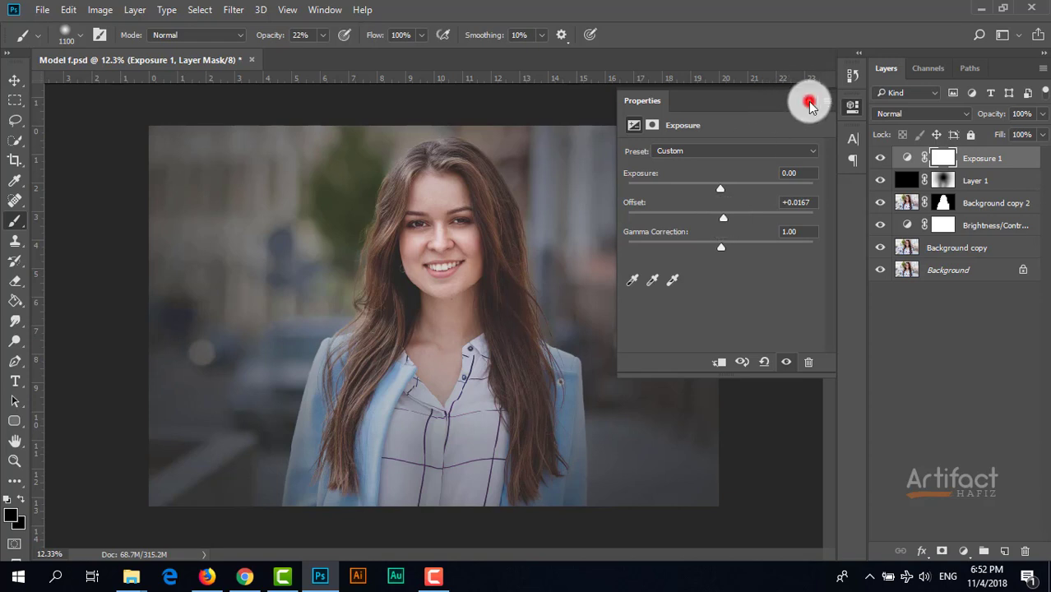
Compare the edit with the original photo by showing only the Background layer and restoring all layers.
key("ctrl+0")
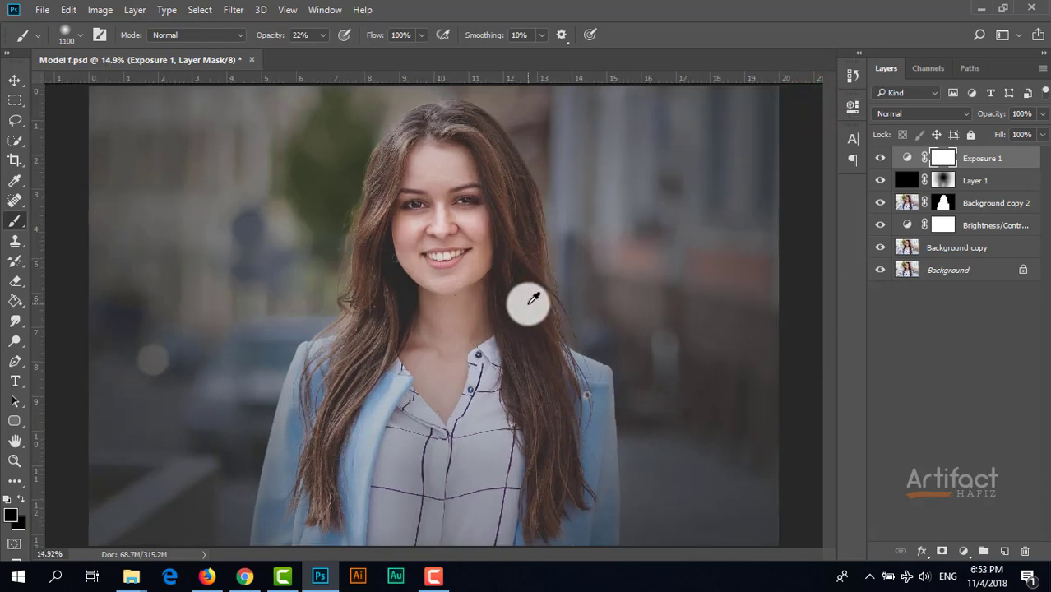
scroll(533, 299, "down", 1)
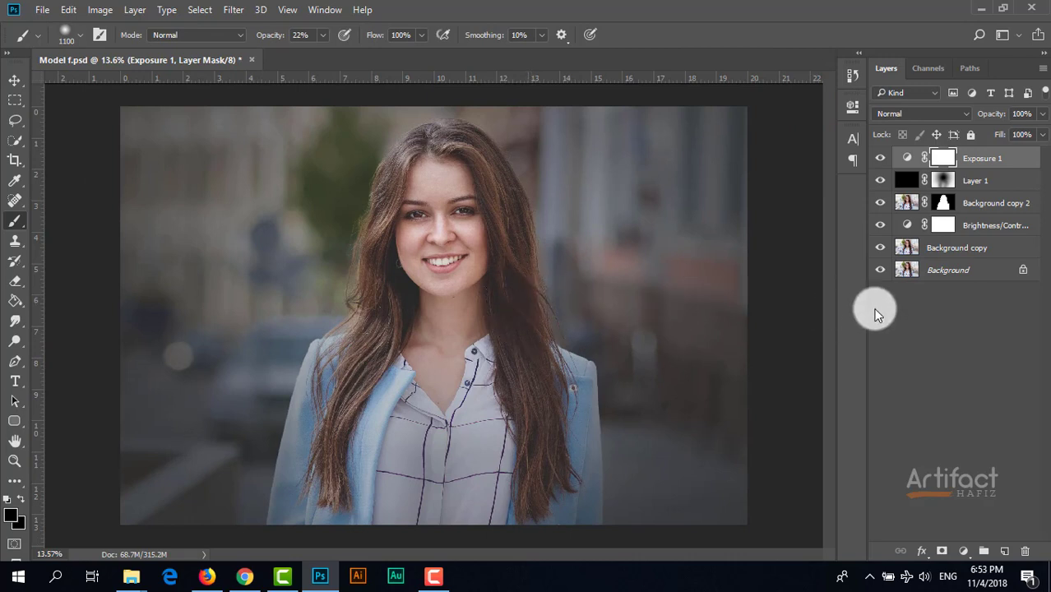
left_click(880, 270, "alt")
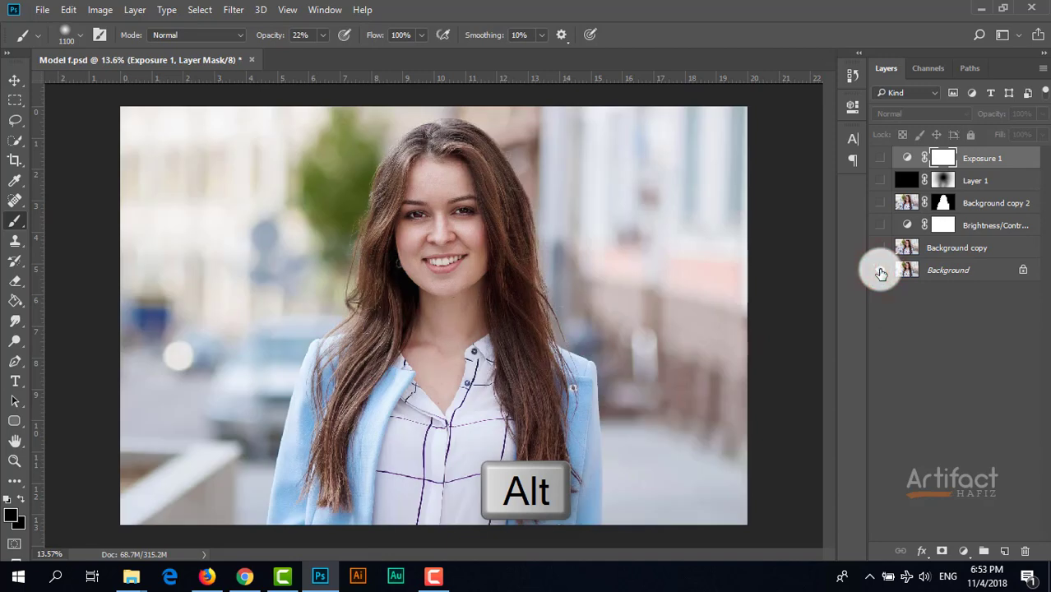
left_click(880, 270, "alt")
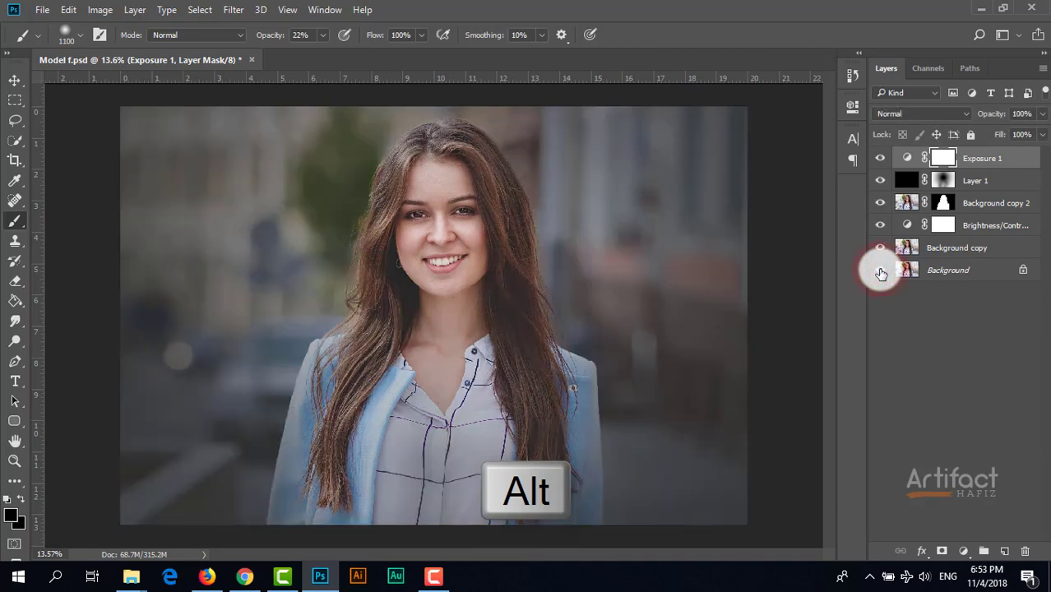